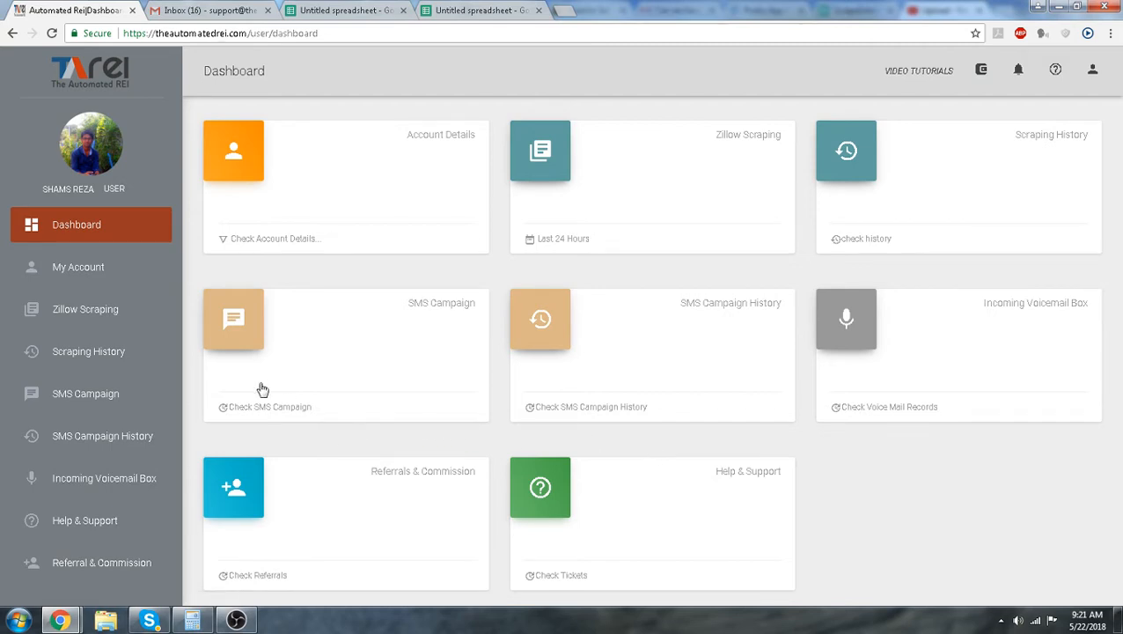
# Open Zillow Scraping and name the new campaign demo test 5/22
pyautogui.click(93, 321)
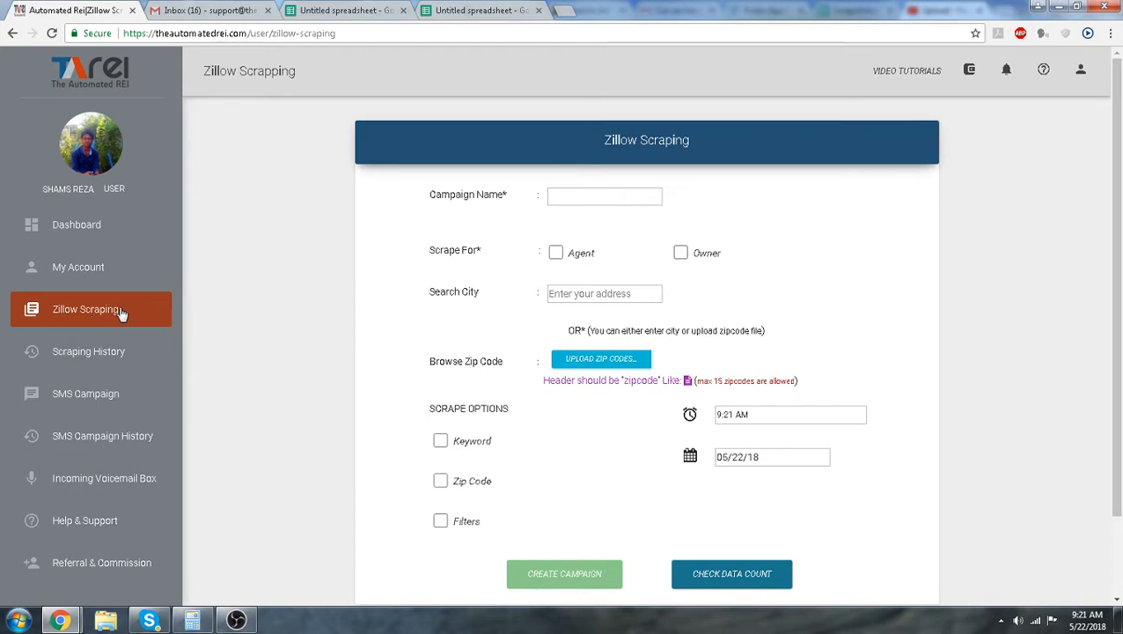
pyautogui.click(571, 196)
pyautogui.click(587, 198)
pyautogui.write('demo test')
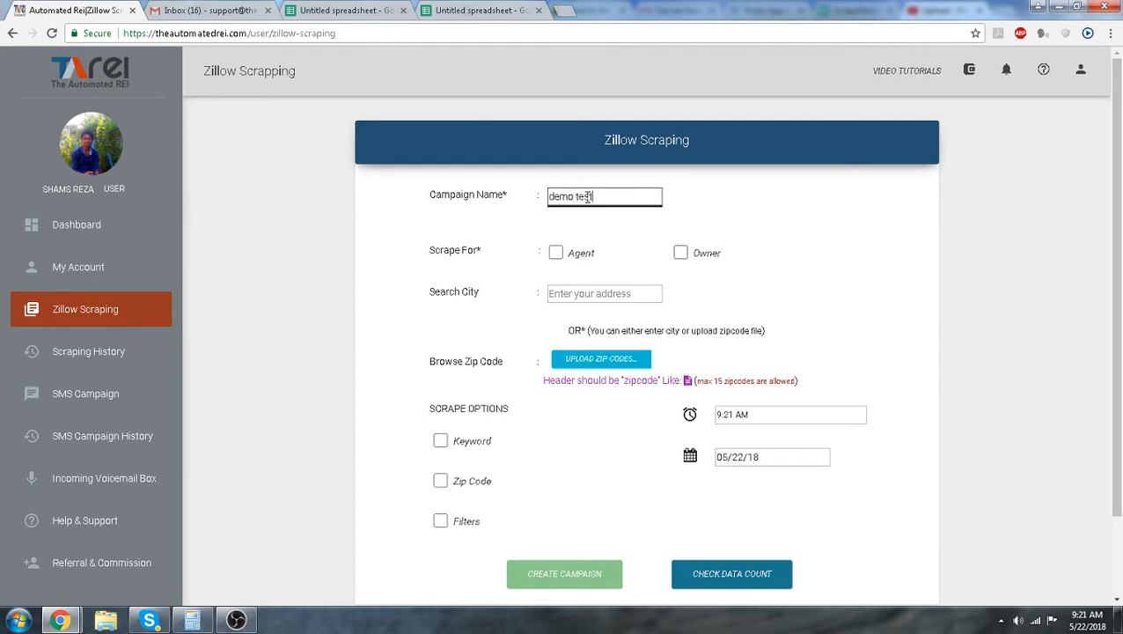
pyautogui.write(' 5/22')
pyautogui.click(722, 177)
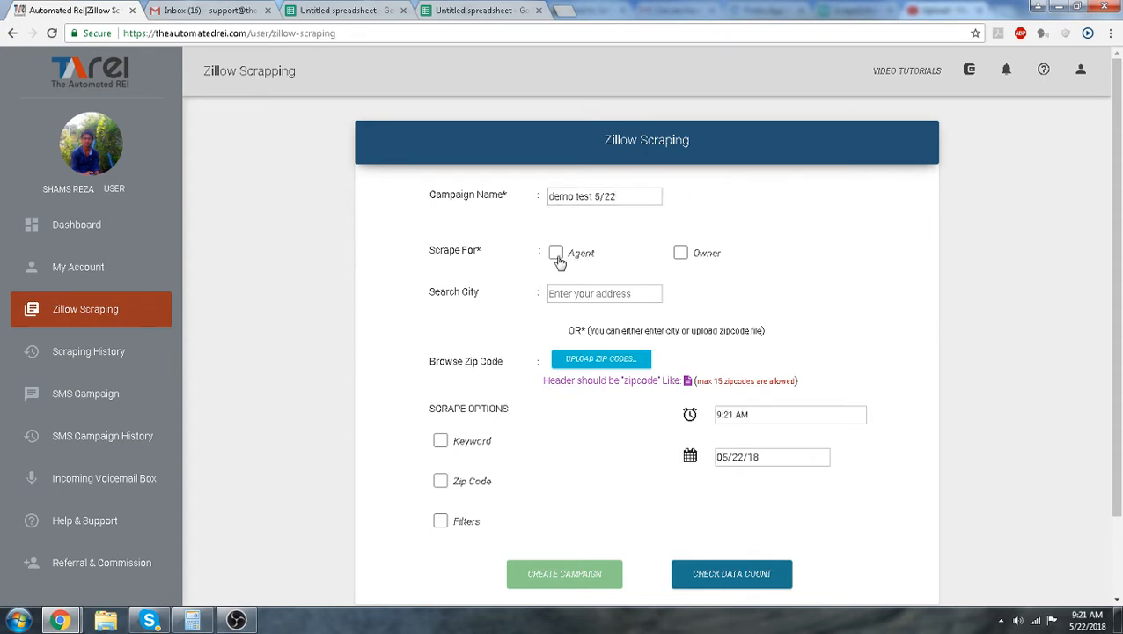
# Scrape for owners and set the search city to Orlando, FL, USA
pyautogui.click(682, 255)
pyautogui.click(604, 294)
pyautogui.write('orlando fl')
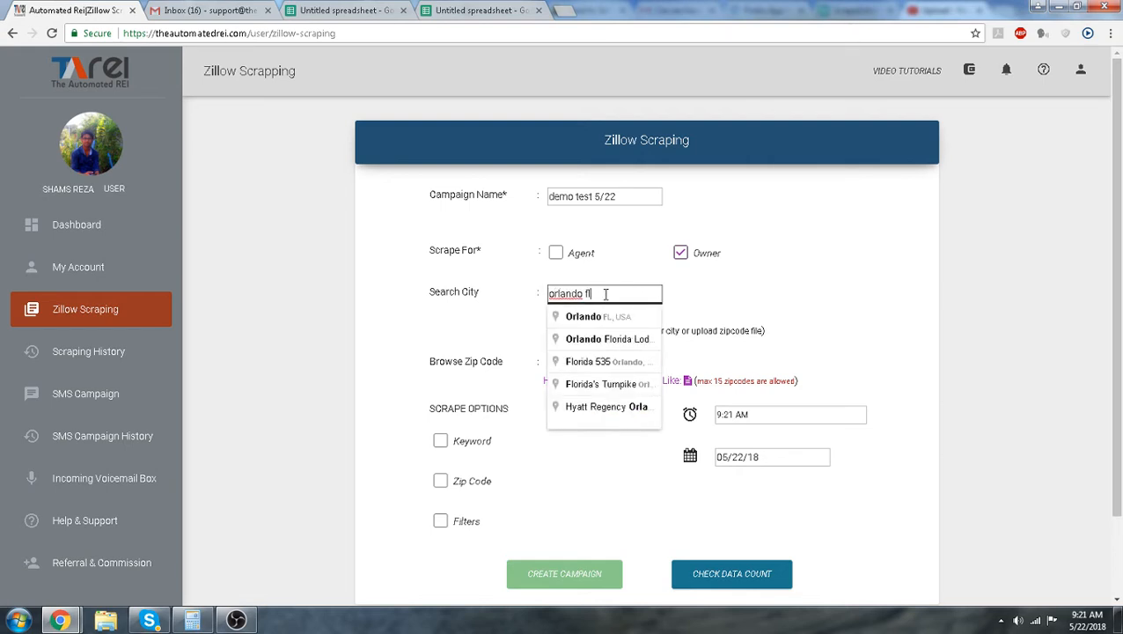
pyautogui.click(616, 319)
# Enable the Keyword and Filters scrape options, then select every home type except Lots/Land
pyautogui.click(440, 440)
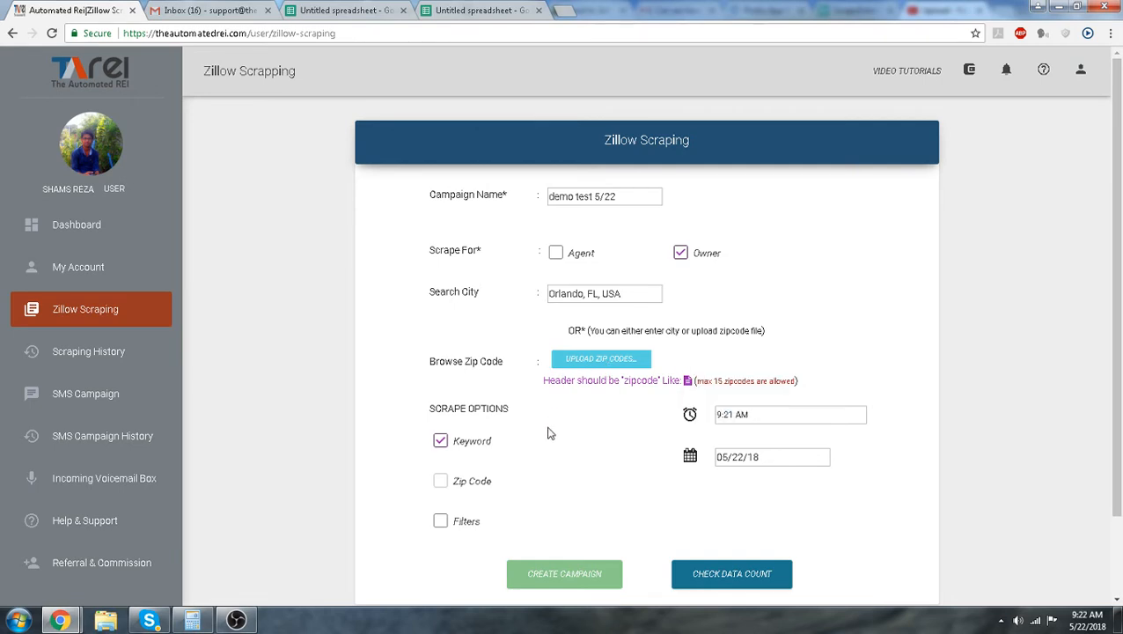
pyautogui.click(441, 523)
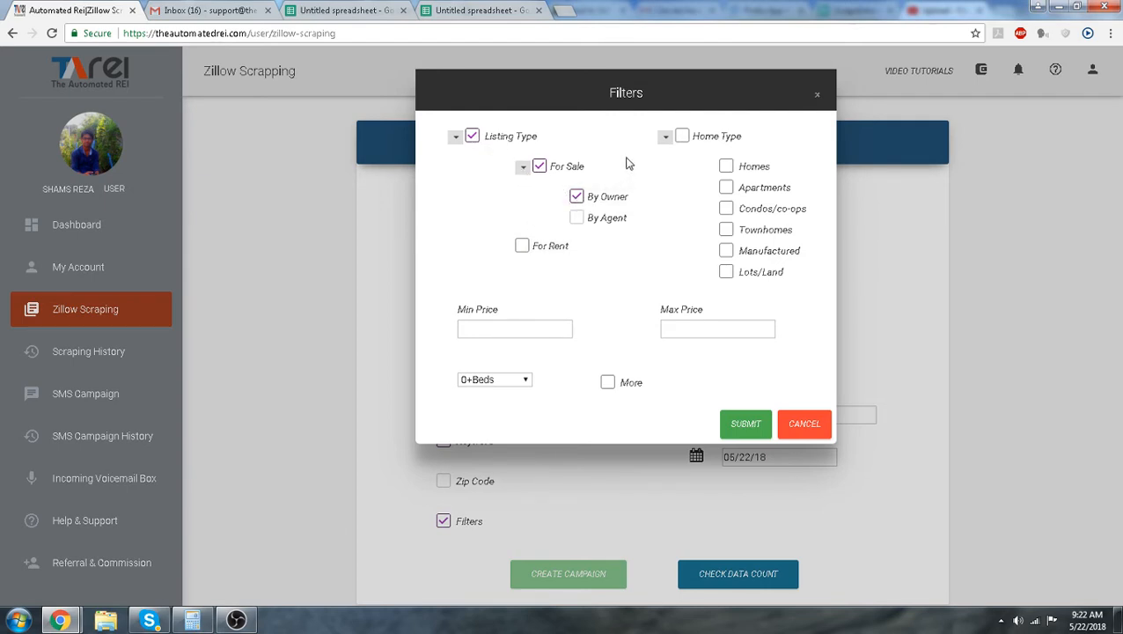
pyautogui.click(683, 139)
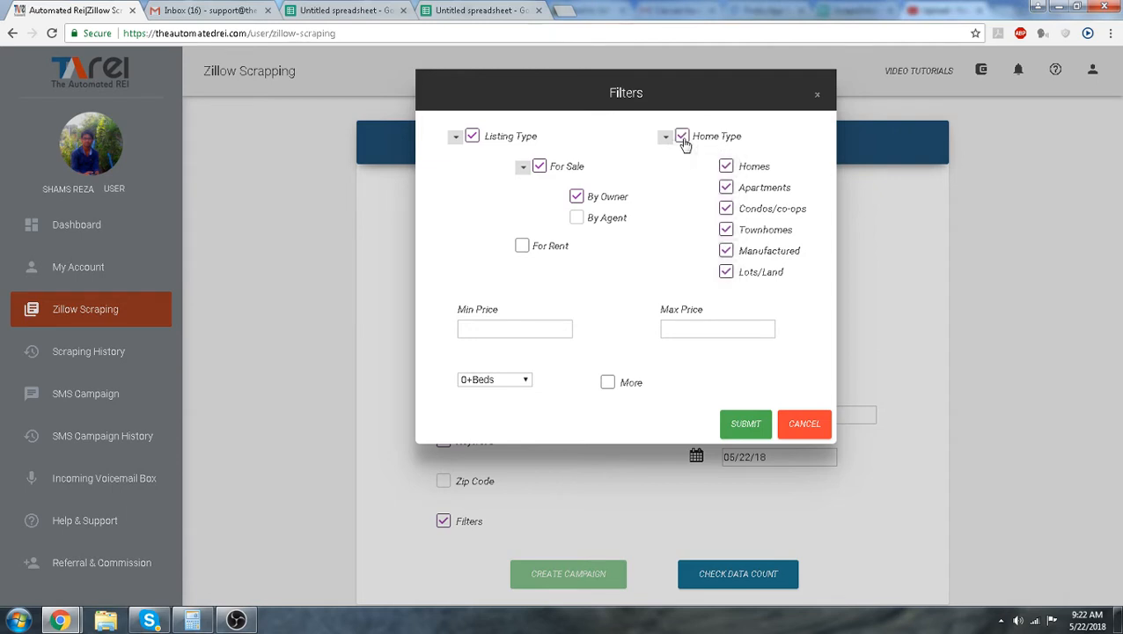
pyautogui.click(726, 272)
# Examine the min price, max price and bedroom options without changing them
pyautogui.click(524, 329)
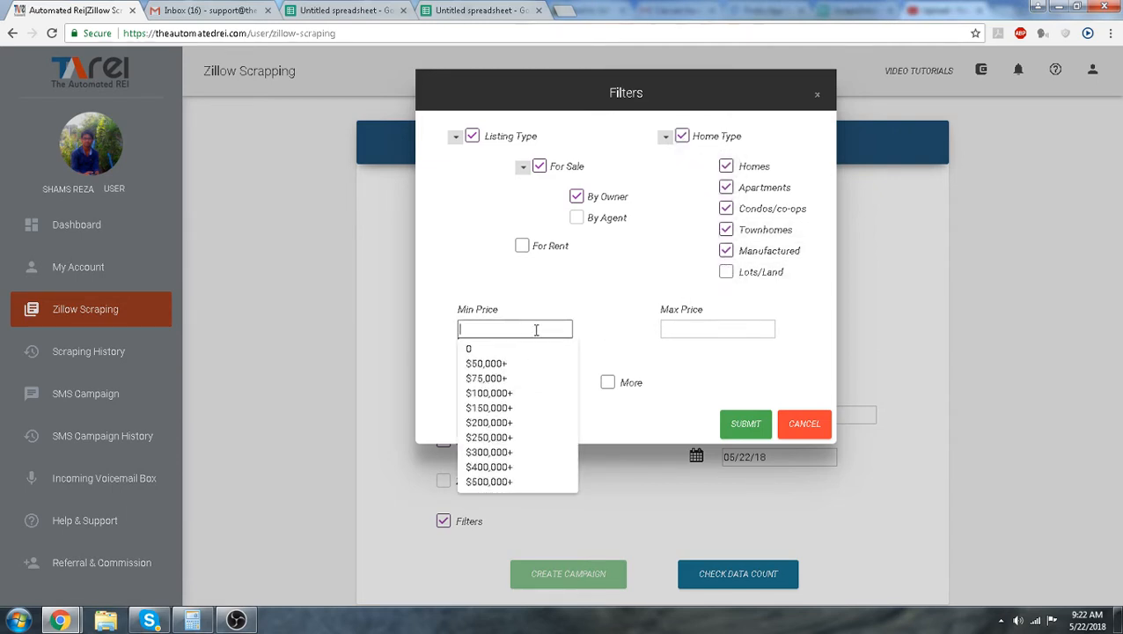
pyautogui.click(692, 332)
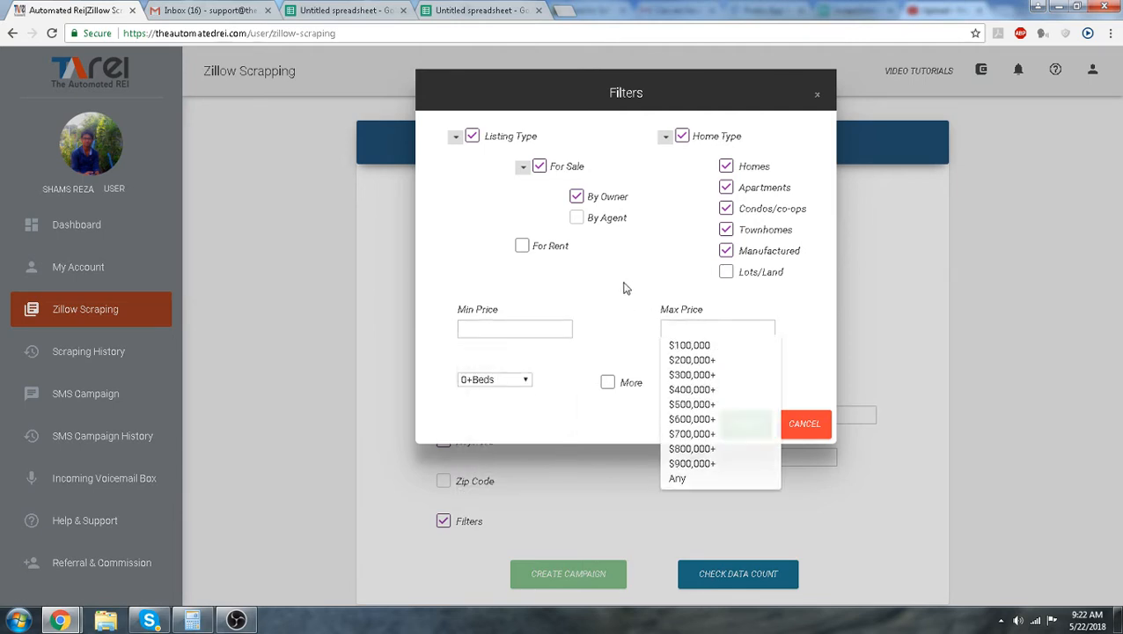
pyautogui.click(527, 380)
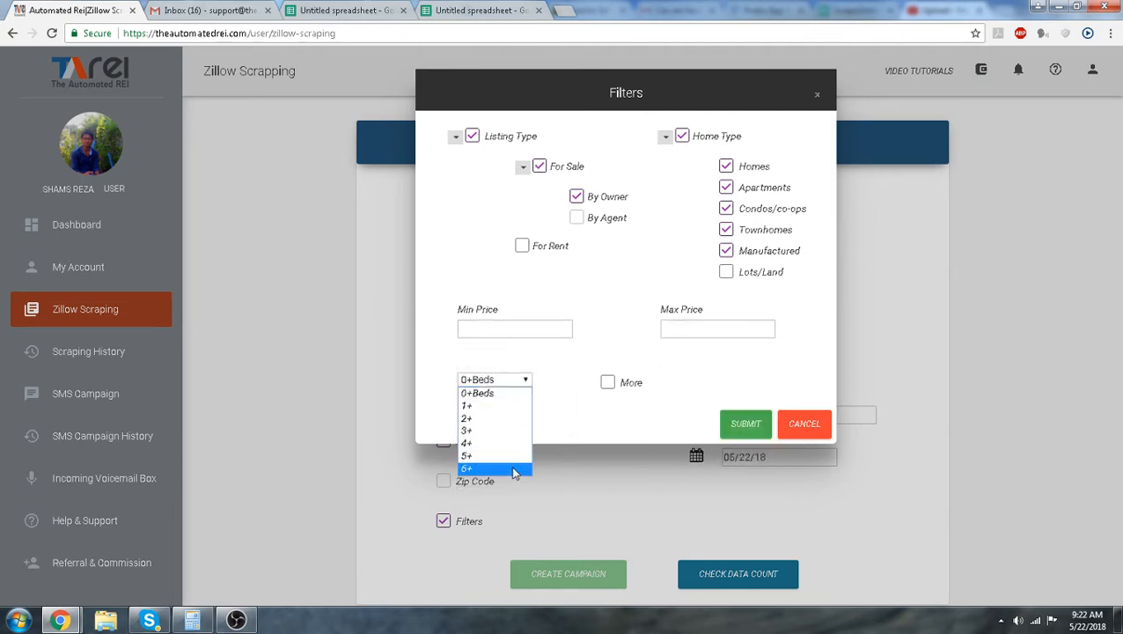
pyautogui.click(566, 406)
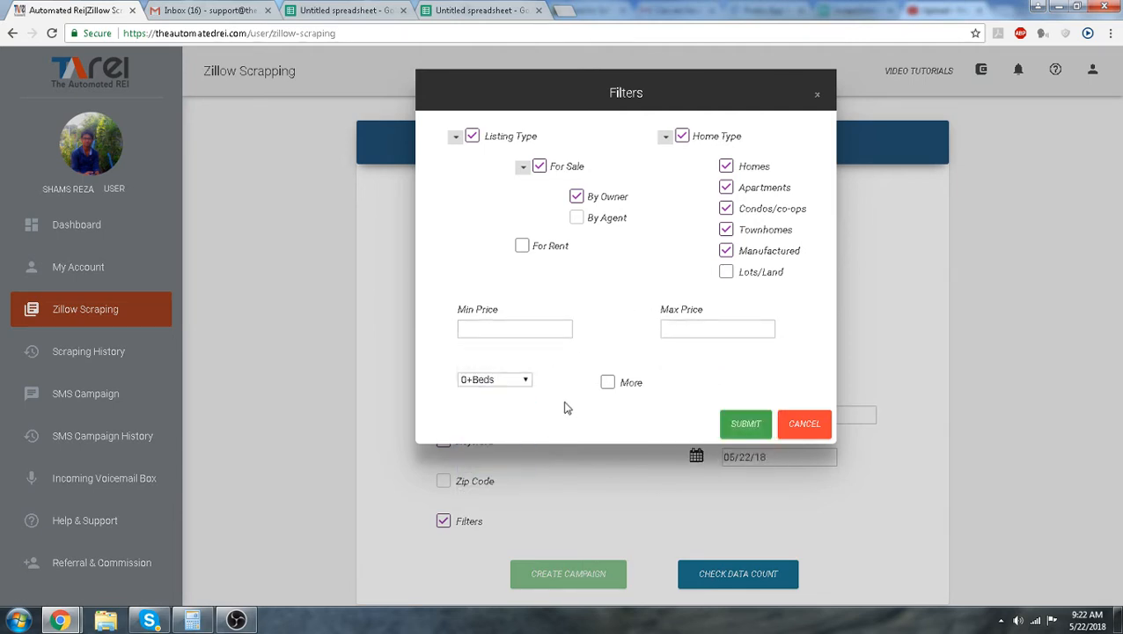
# Enable the More filters, save them without entering values, and submit the filter settings
pyautogui.click(608, 384)
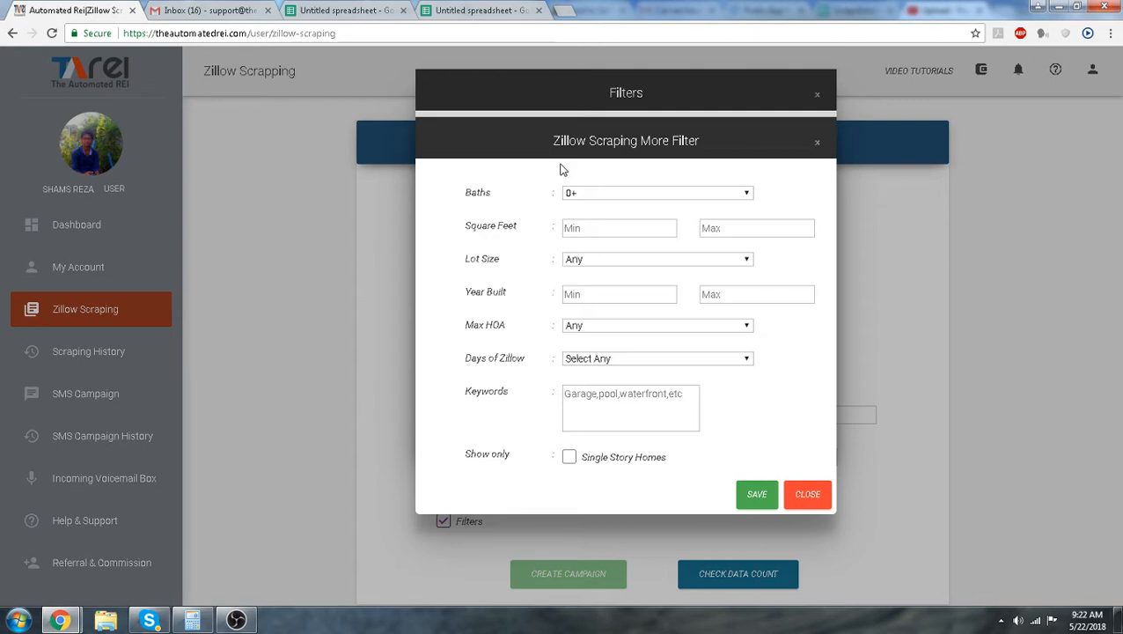
pyautogui.click(587, 226)
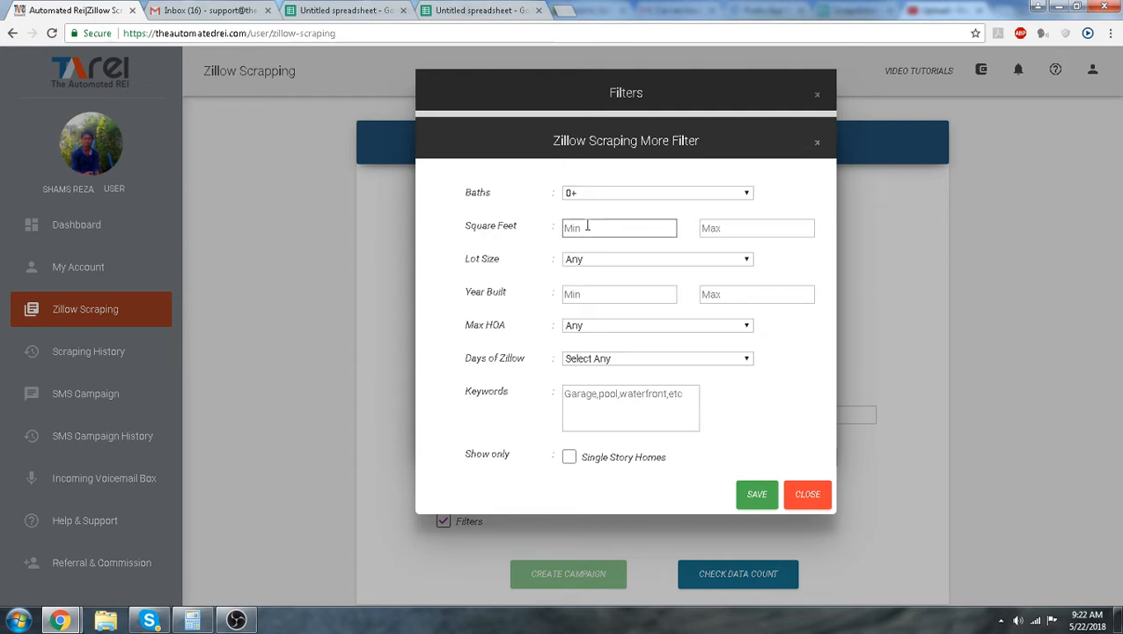
pyautogui.click(731, 229)
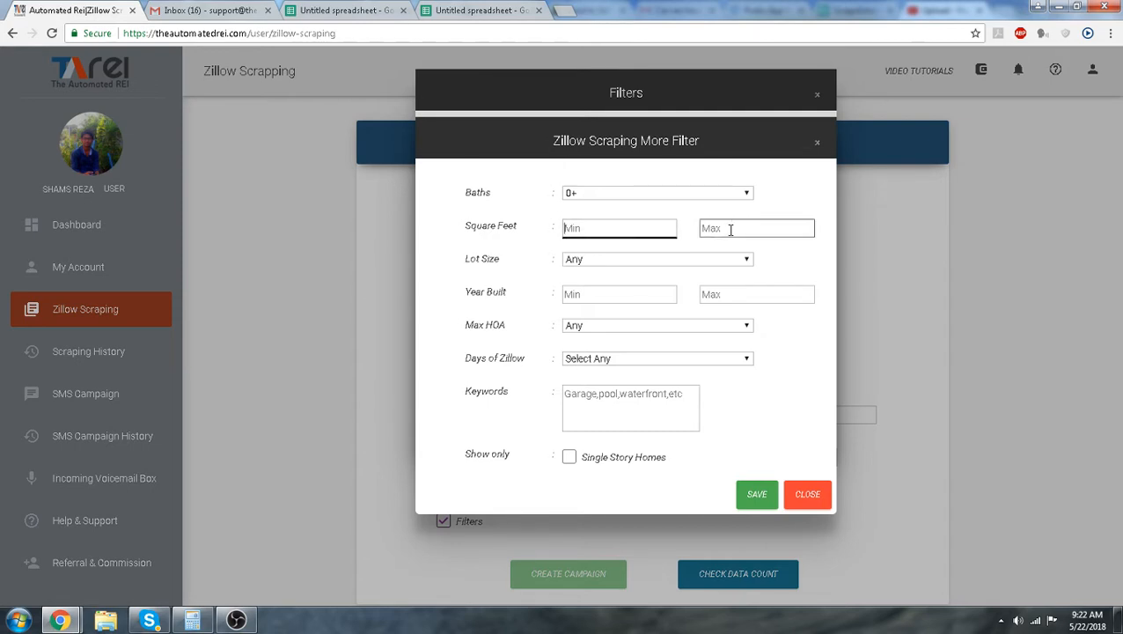
pyautogui.click(632, 293)
pyautogui.click(727, 296)
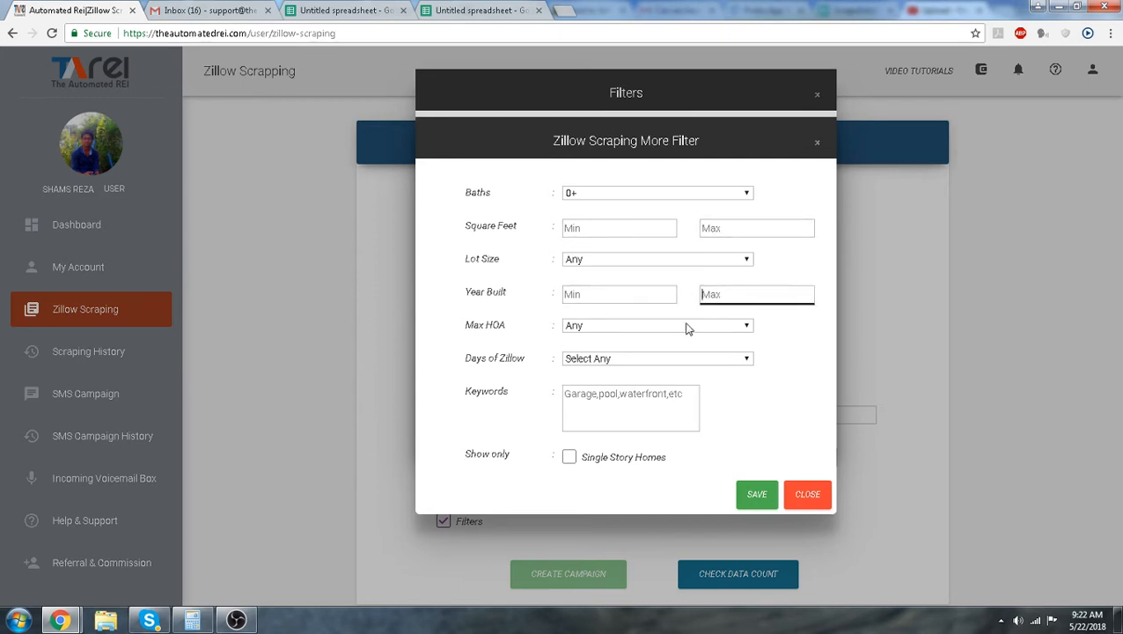
pyautogui.click(636, 401)
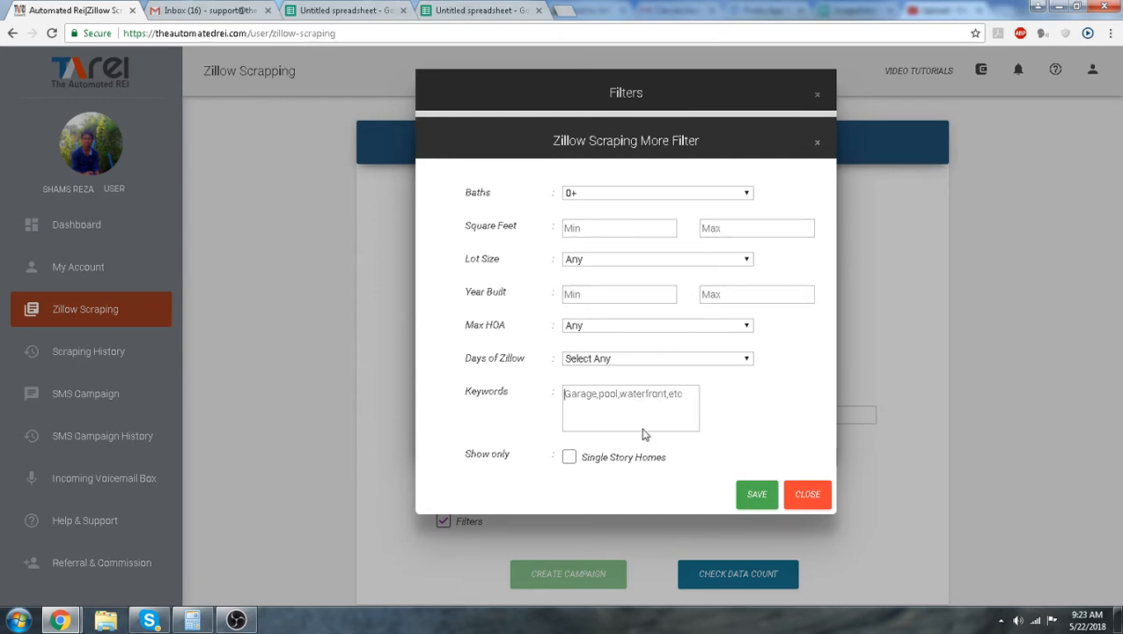
pyautogui.click(755, 495)
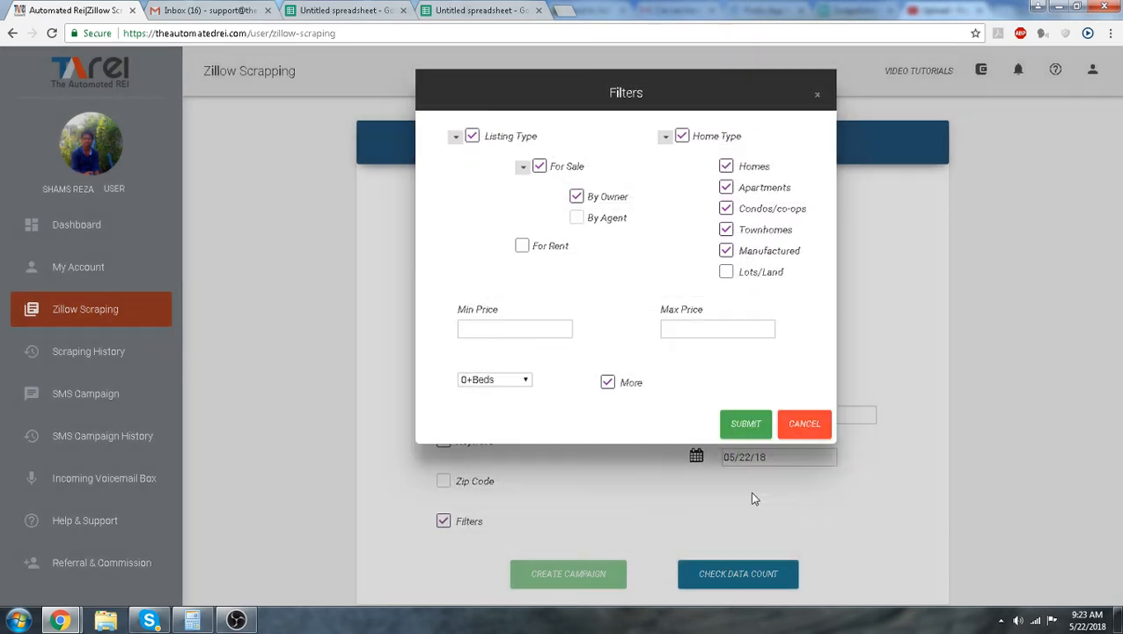
pyautogui.click(748, 432)
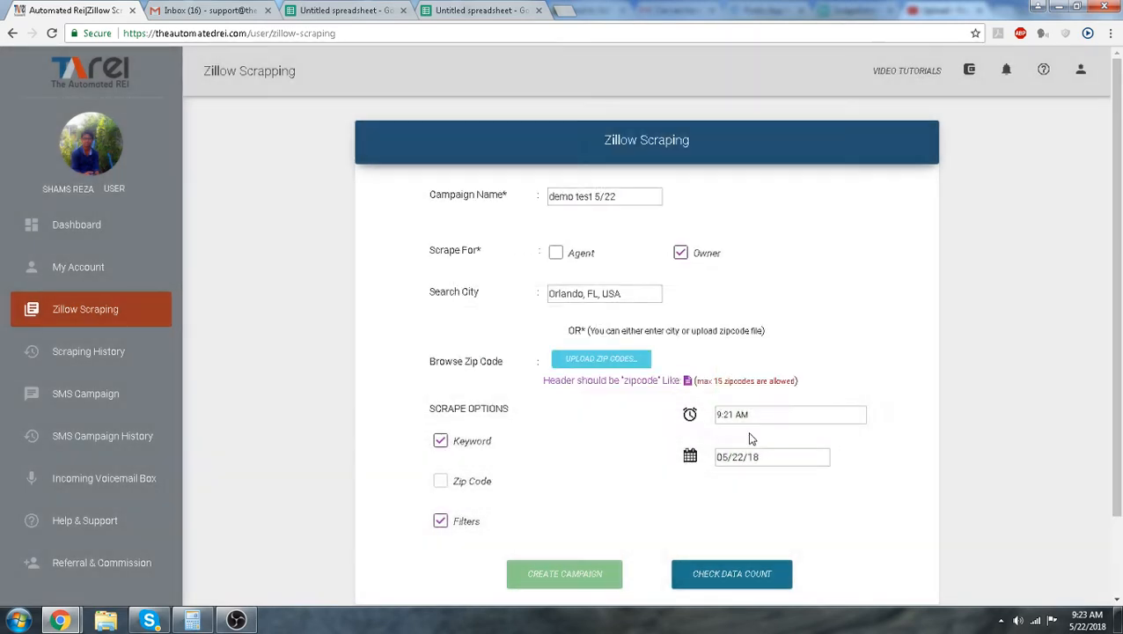
# Set the scrape time to 9:25 AM
pyautogui.click(772, 418)
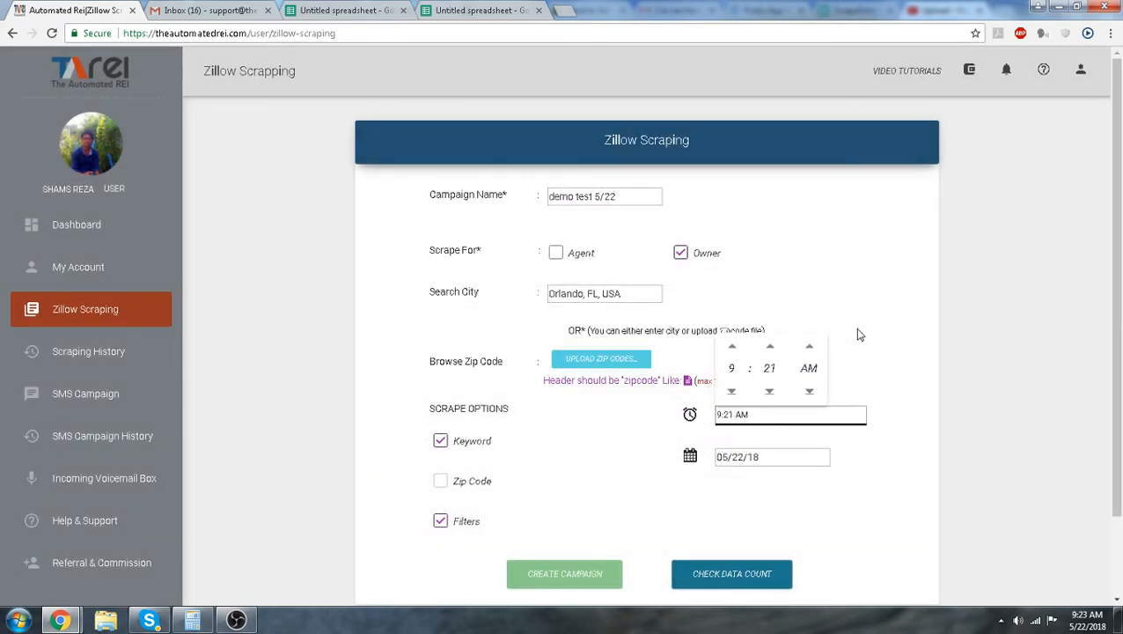
pyautogui.click(877, 306)
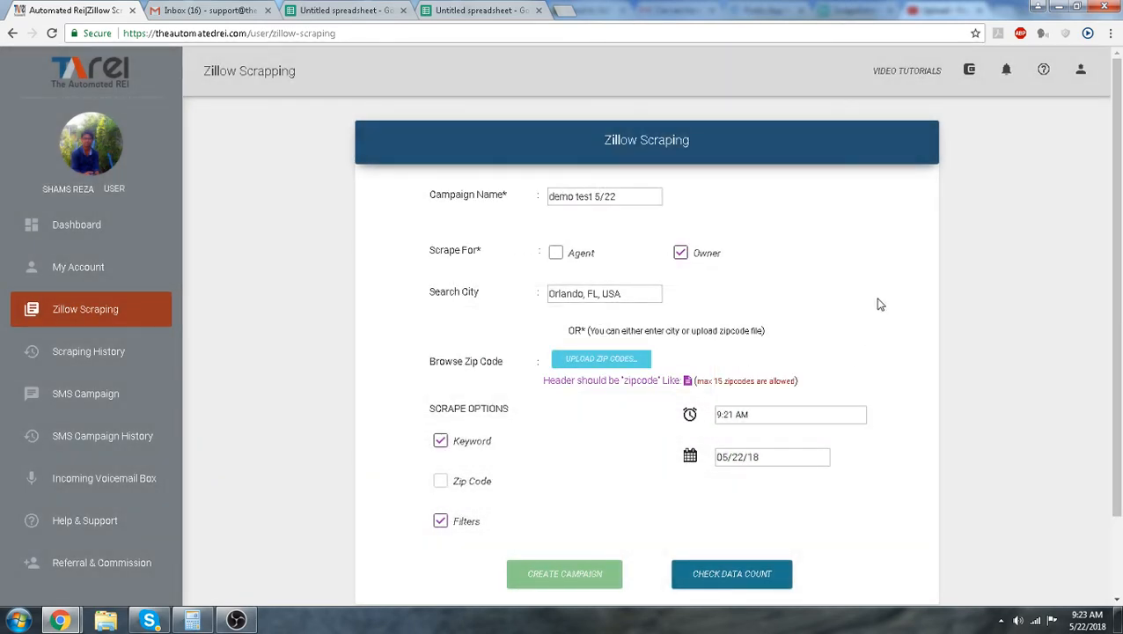
pyautogui.click(810, 418)
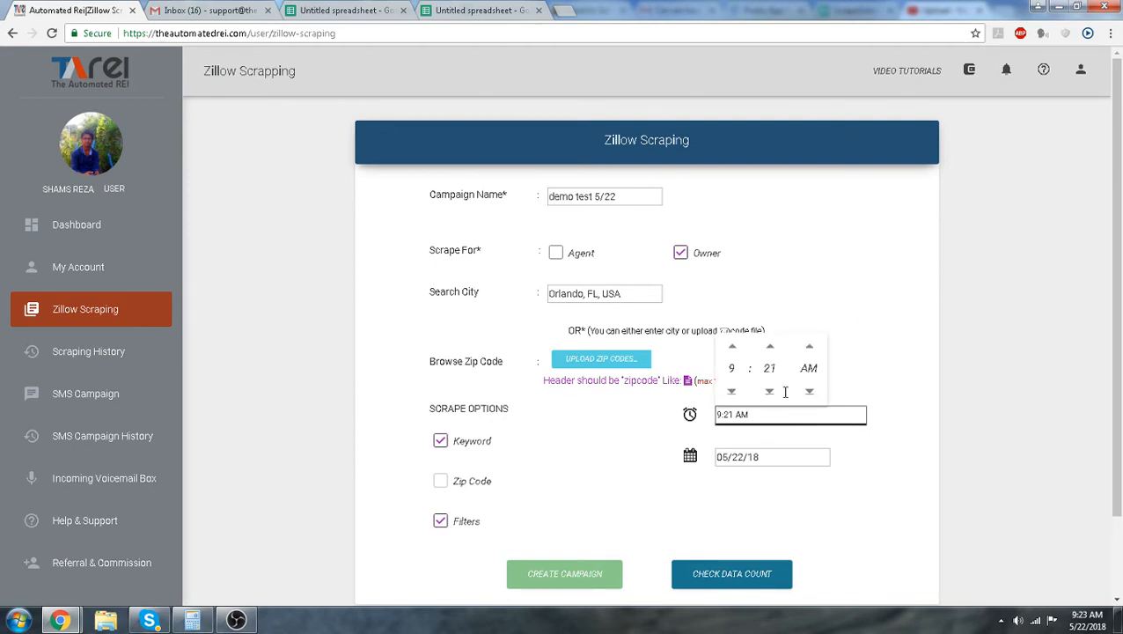
pyautogui.click(771, 348)
pyautogui.click(772, 348)
pyautogui.click(772, 349)
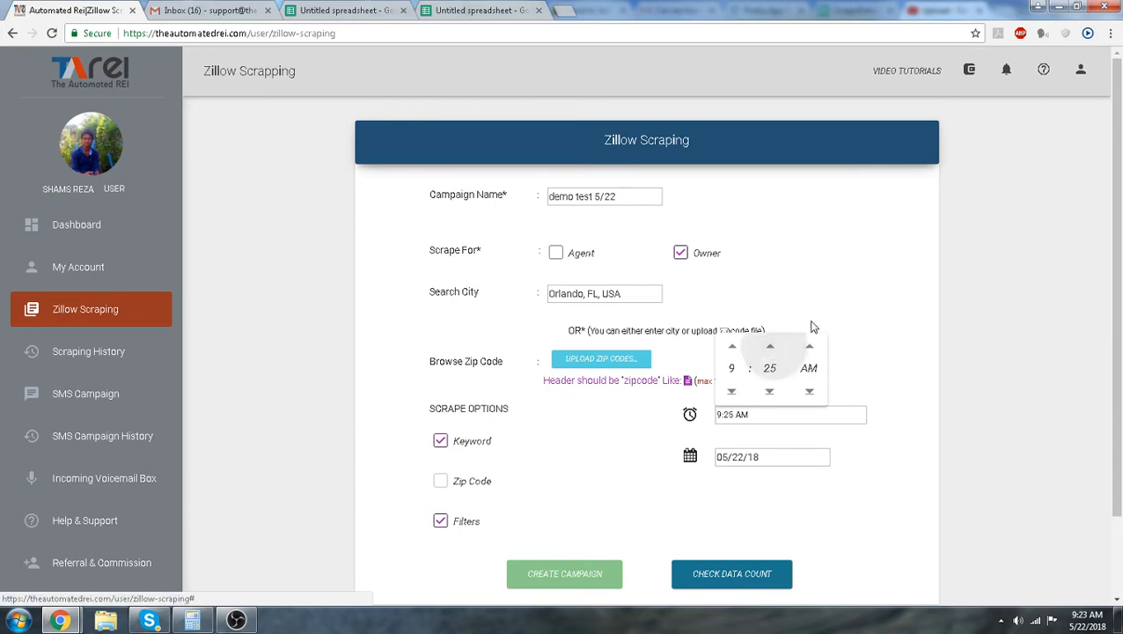
pyautogui.click(771, 348)
pyautogui.click(859, 264)
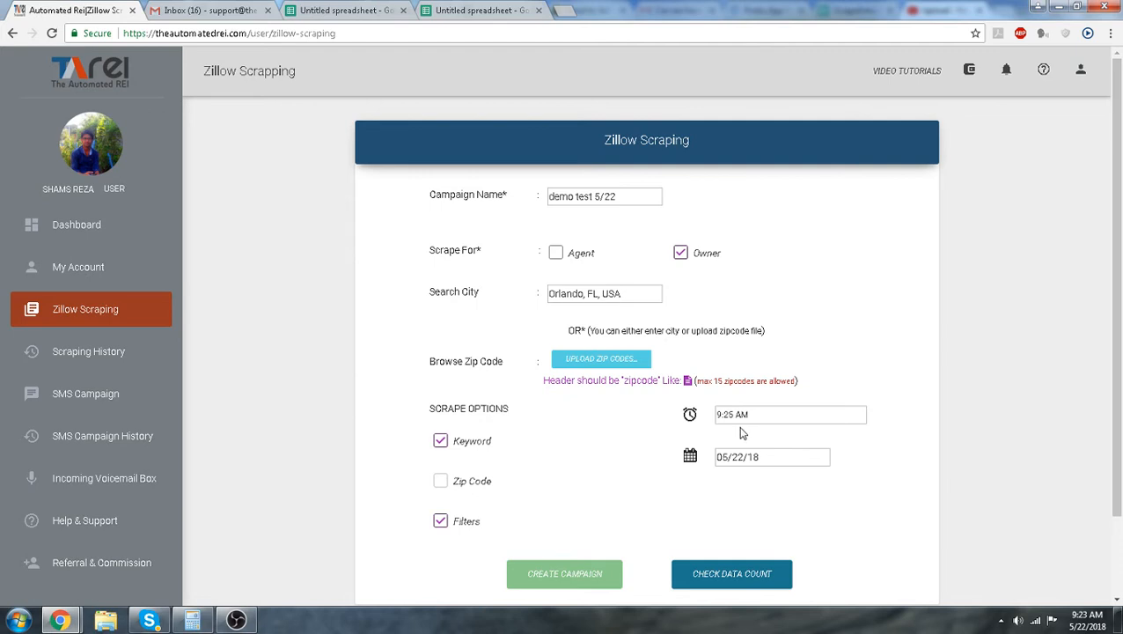
# Check the estimated data count for the campaign
pyautogui.click(791, 458)
pyautogui.click(900, 437)
pyautogui.scroll(-1, 880, 435)
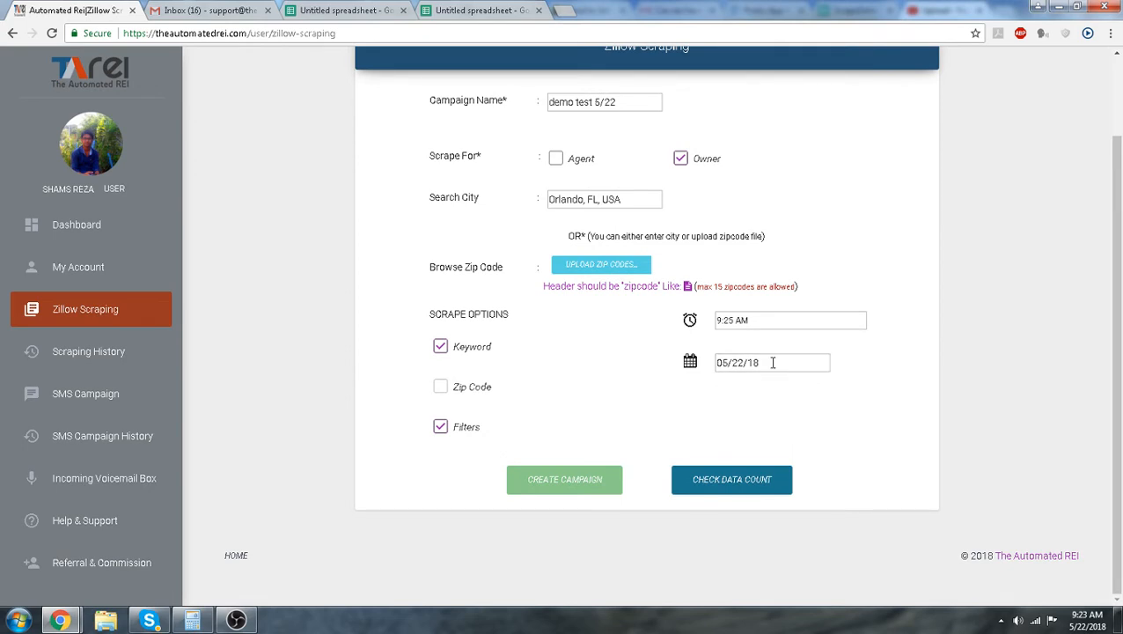
pyautogui.click(772, 320)
pyautogui.click(871, 436)
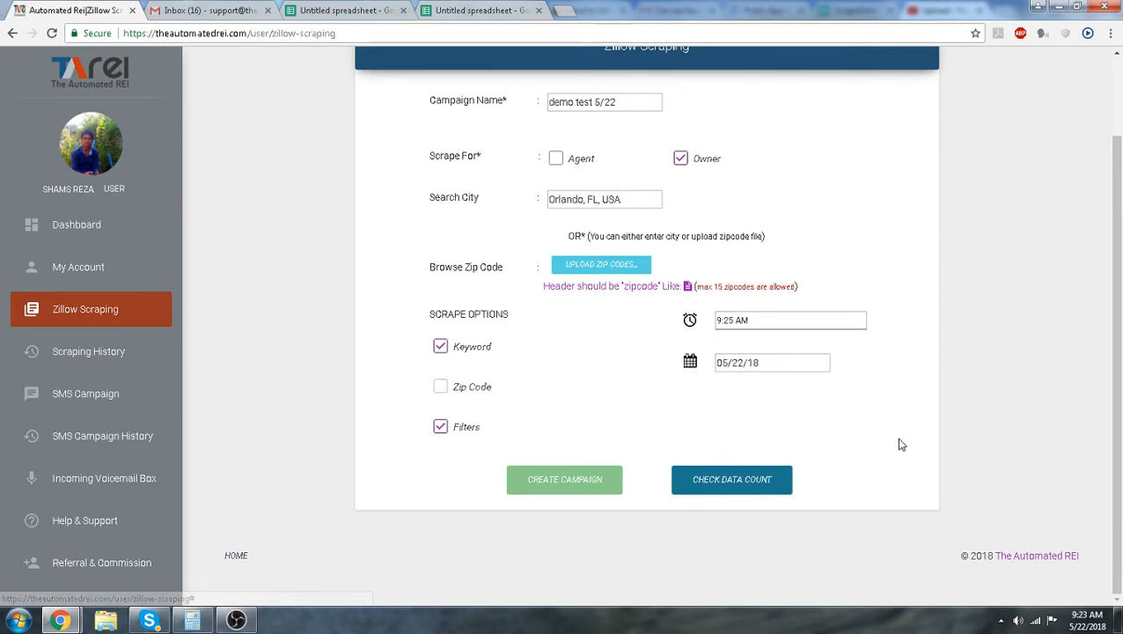
pyautogui.scroll(1, 640, 431)
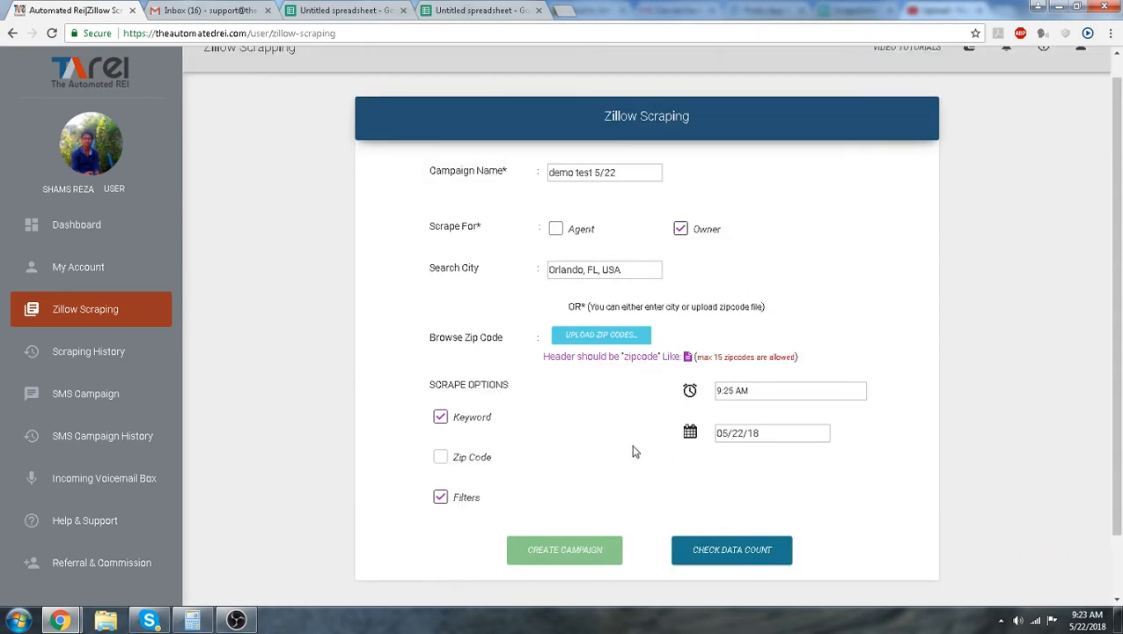
pyautogui.scroll(-1, 631, 455)
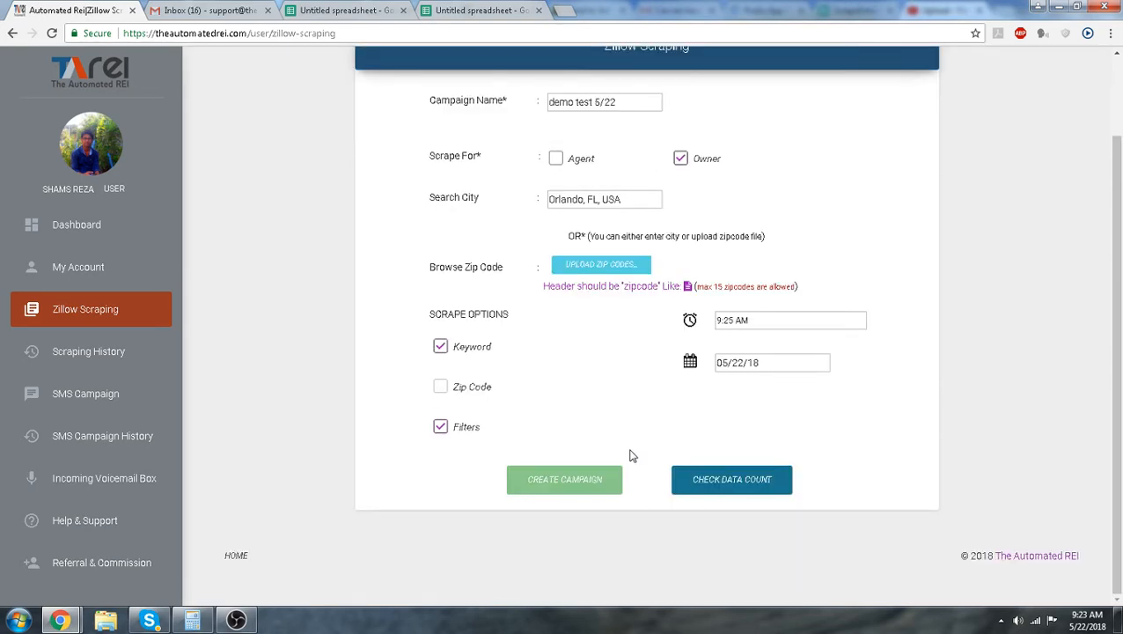
pyautogui.click(732, 480)
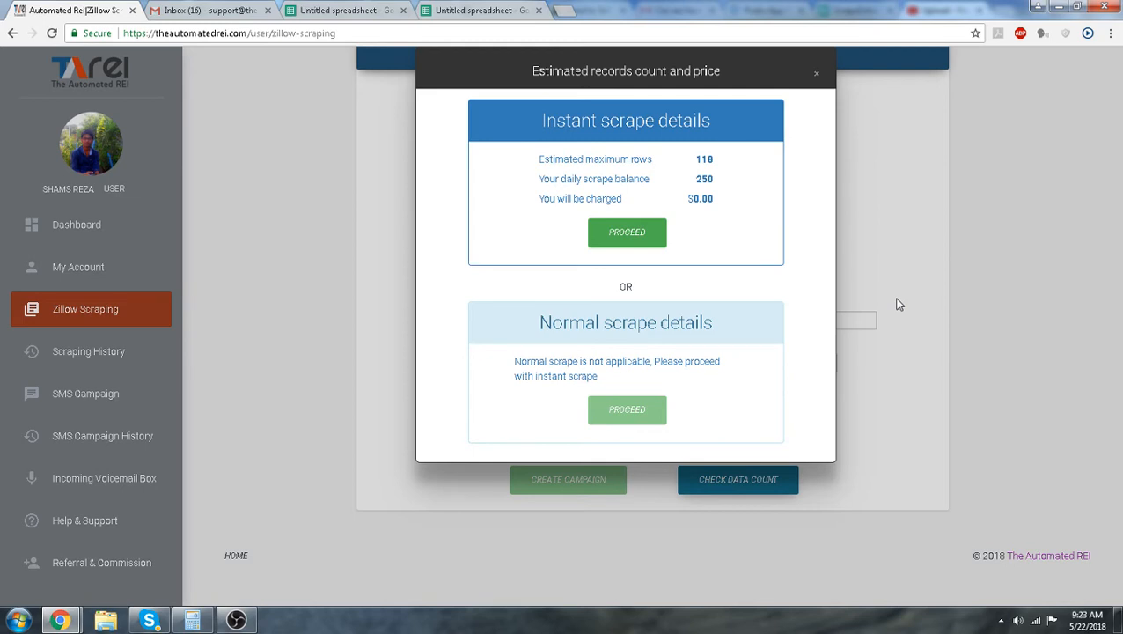
# Examine the estimated rows, daily scrape balance and charge figures of the instant scrape
pyautogui.moveTo(715, 159); pyautogui.dragTo(538, 163)
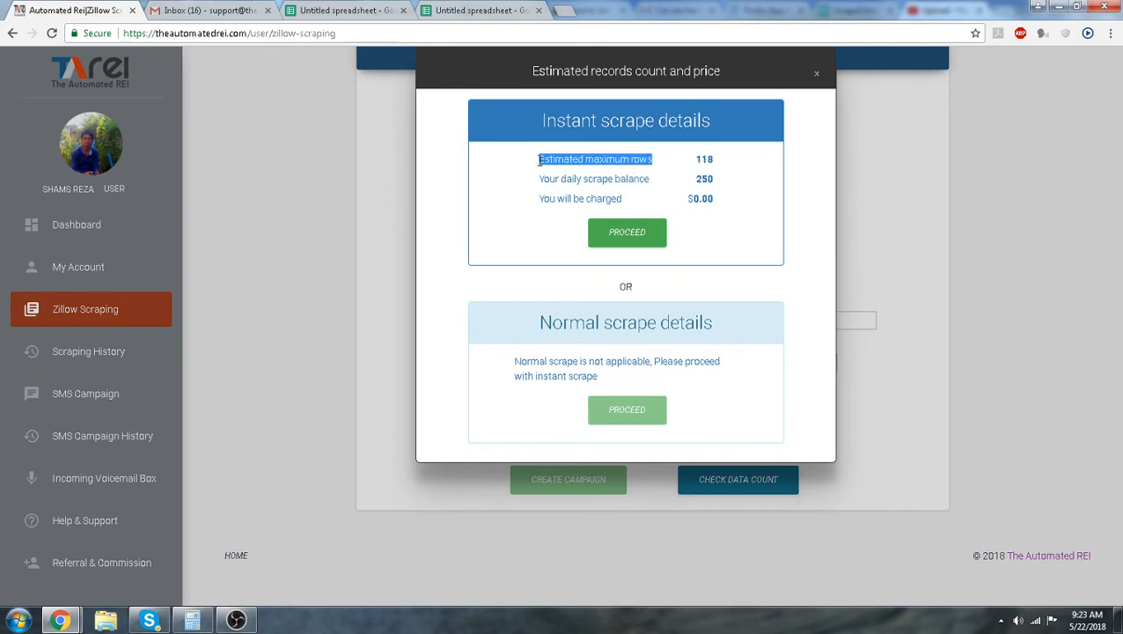
pyautogui.click(714, 161)
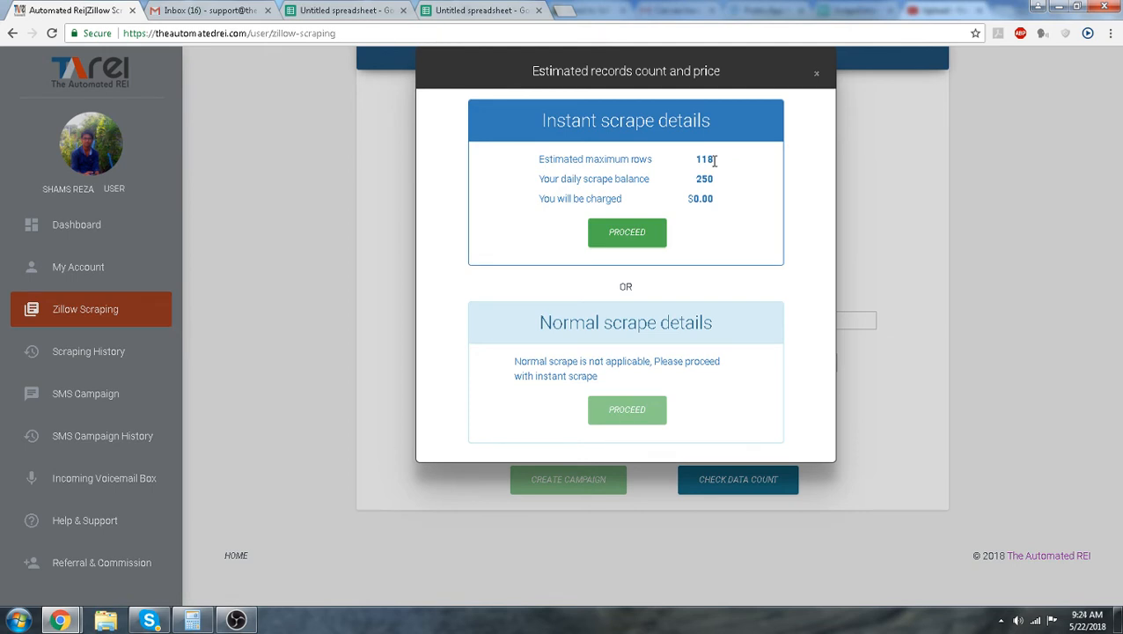
pyautogui.doubleClick(712, 180)
pyautogui.moveTo(716, 200); pyautogui.dragTo(691, 202)
pyautogui.click(716, 202)
pyautogui.moveTo(714, 180); pyautogui.dragTo(698, 161)
# Switch to Calculator, multiply 118 by 0.015, and close it
pyautogui.click(191, 620)
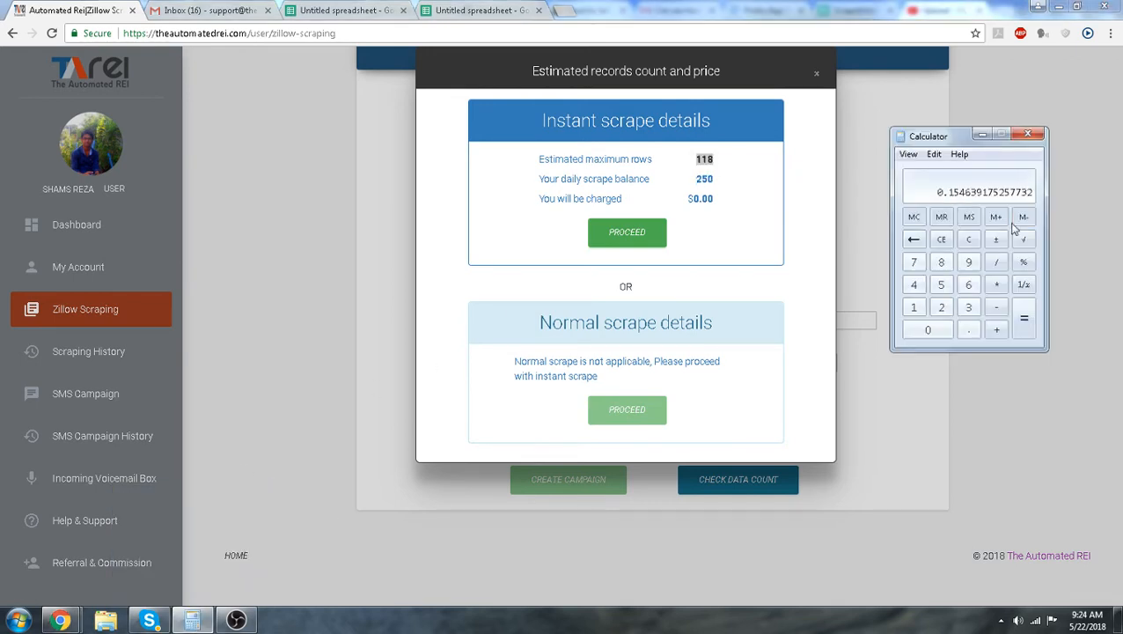
pyautogui.click(968, 239)
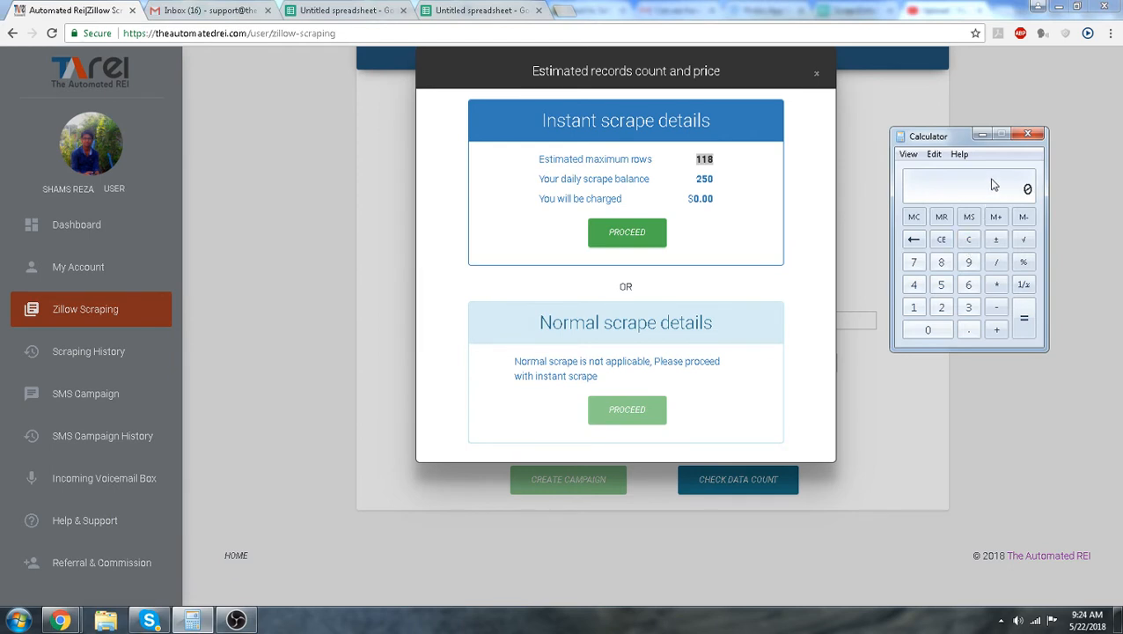
pyautogui.write('118 * 0.015')
pyautogui.press('Return')
pyautogui.click(968, 239)
pyautogui.click(1028, 136)
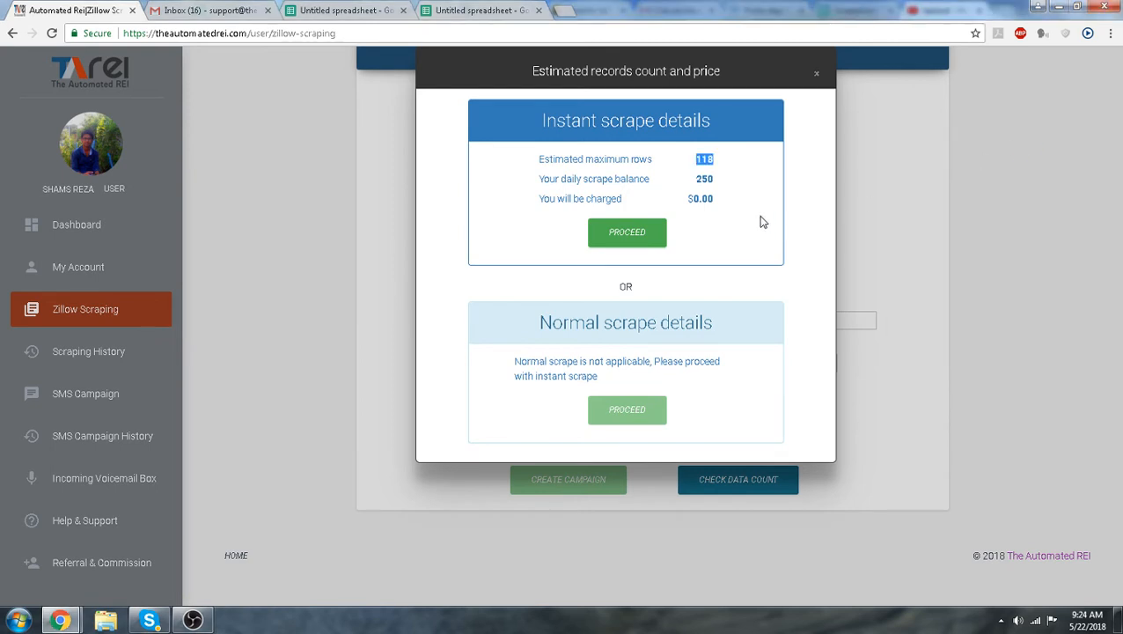
# Proceed with the instant scrape and create the campaign
pyautogui.click(629, 240)
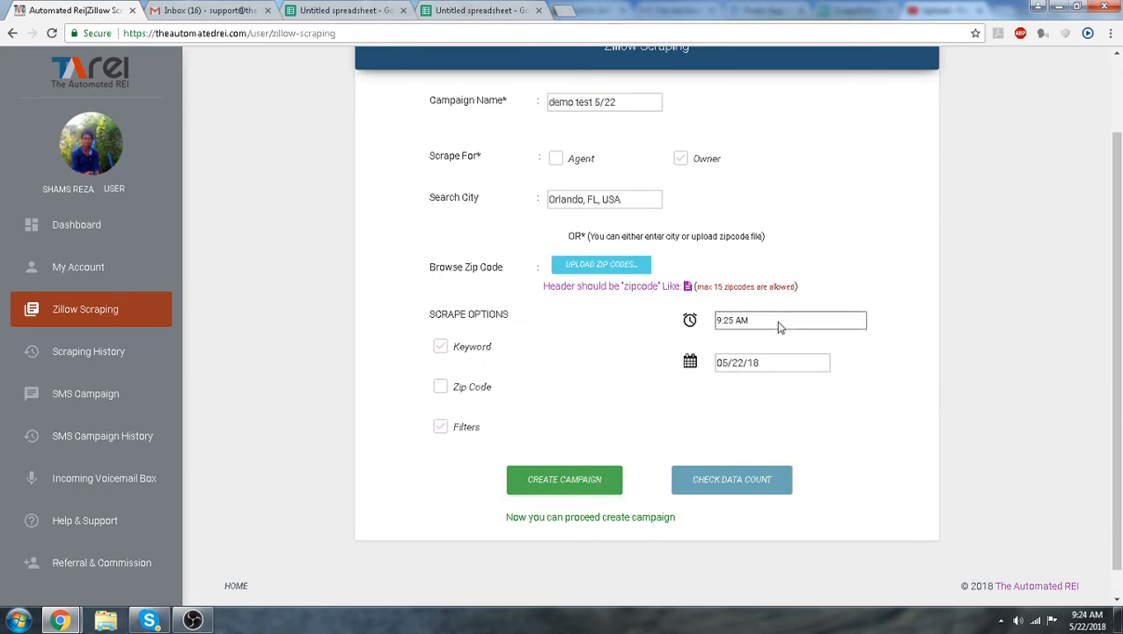
pyautogui.click(572, 488)
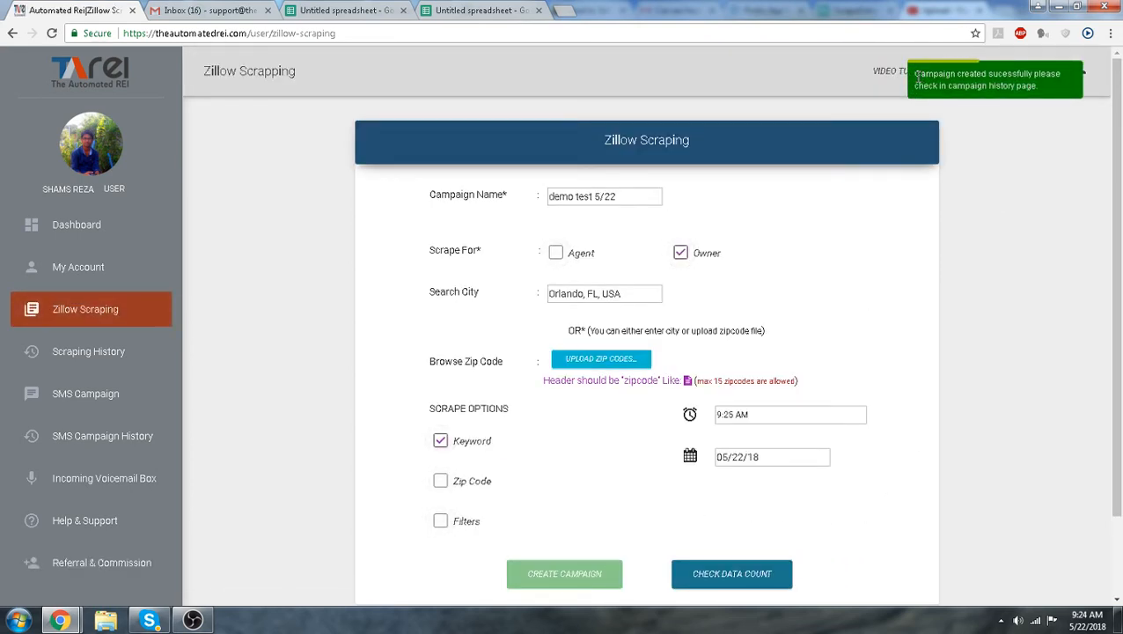
# Open the scraping history page
pyautogui.moveTo(916, 71); pyautogui.dragTo(1018, 86)
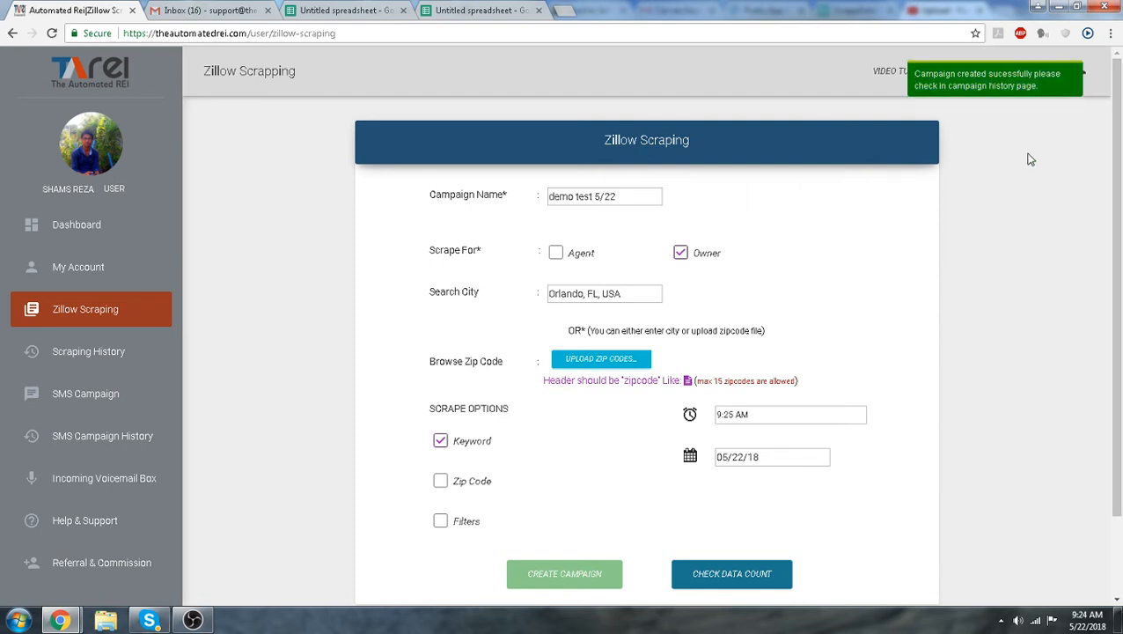
pyautogui.scroll(-1, 858, 297)
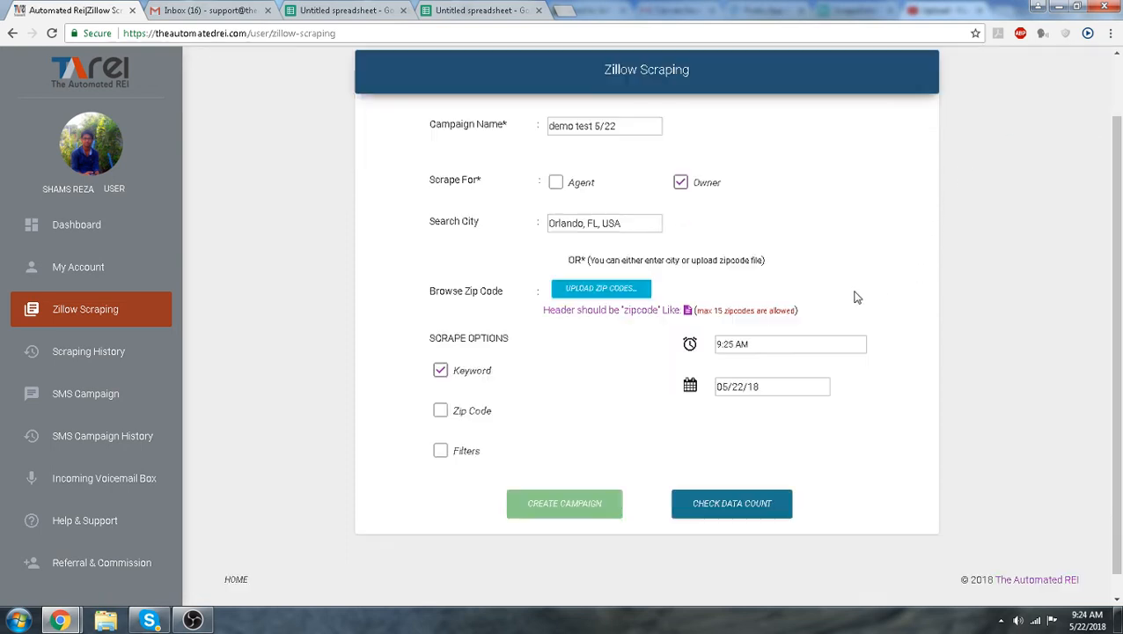
pyautogui.click(109, 356)
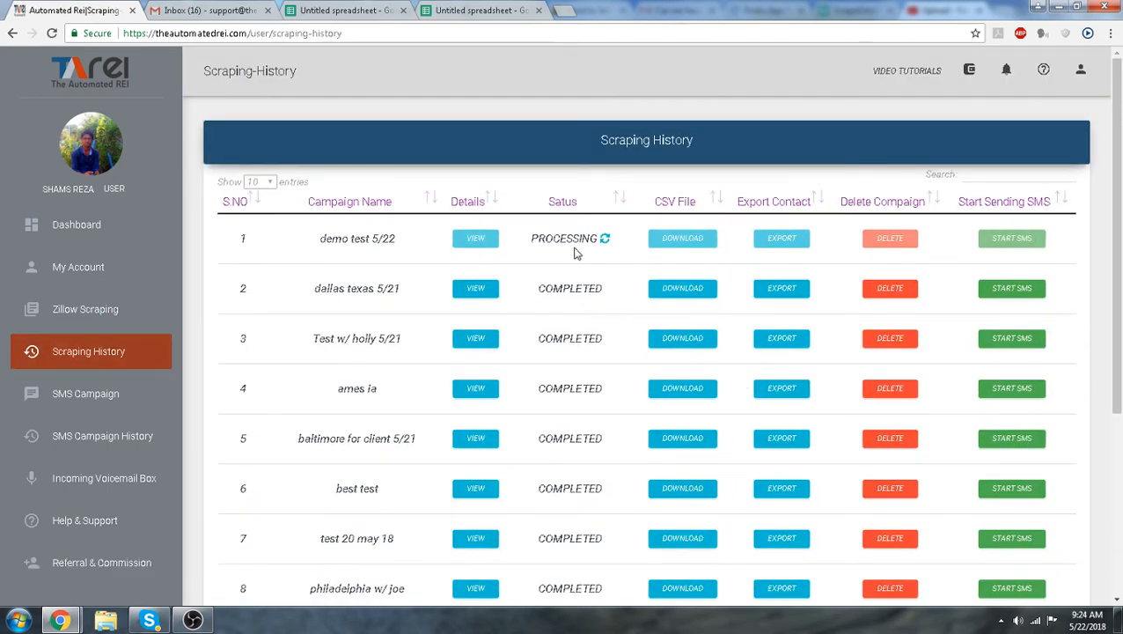
# Open the details of the dallas texas 5/21 campaign and examine the scraped URLs, addresses and owner contact numbers
pyautogui.moveTo(599, 238); pyautogui.dragTo(535, 245)
pyautogui.click(566, 258)
pyautogui.click(475, 288)
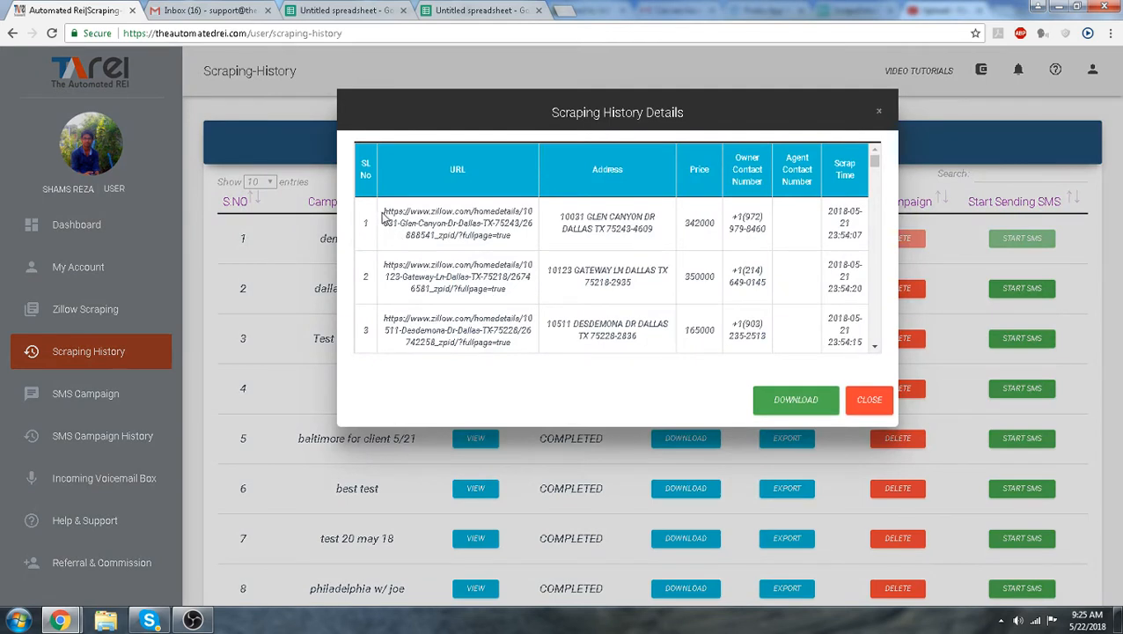
pyautogui.moveTo(384, 211); pyautogui.dragTo(516, 247)
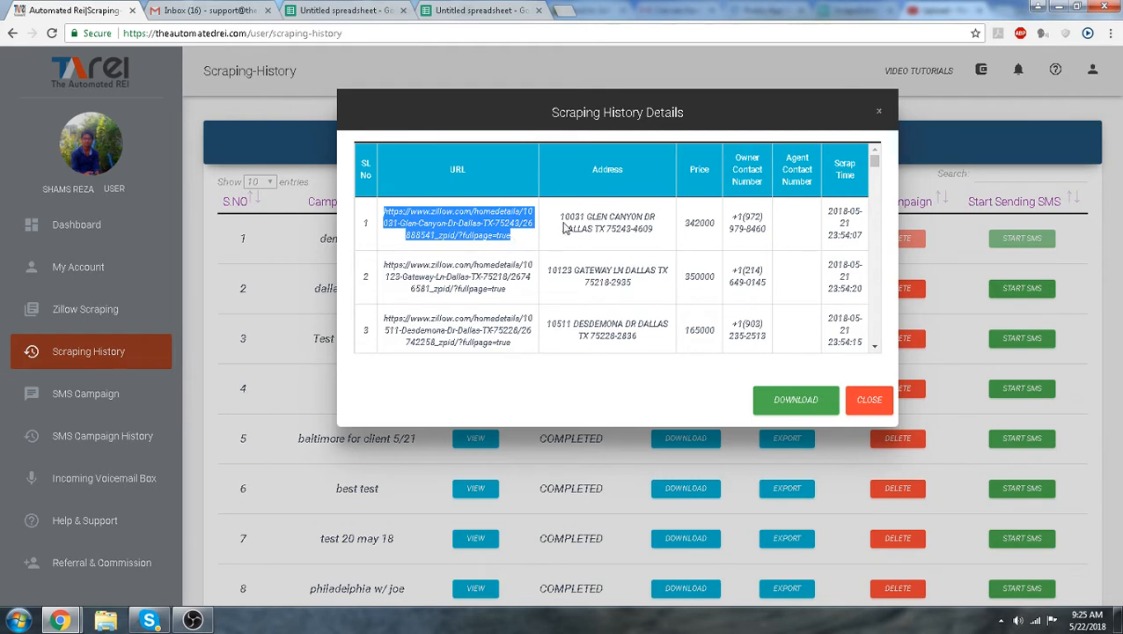
pyautogui.moveTo(560, 215); pyautogui.dragTo(764, 229)
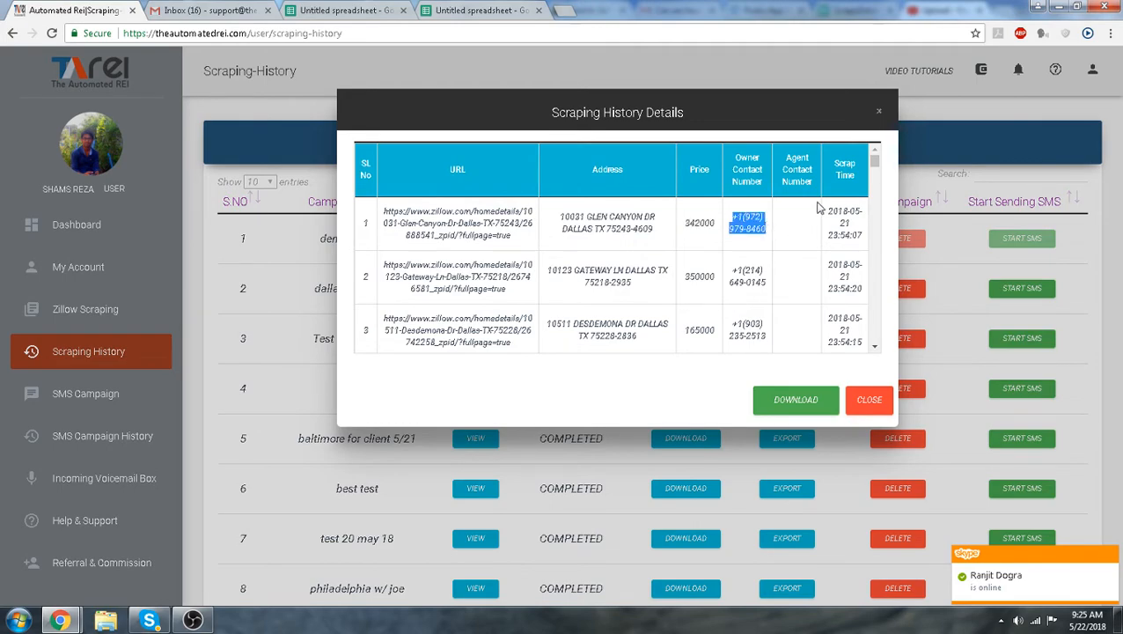
# Download the dallas texas 5/21 campaign's scraped details and close the details dialog
pyautogui.scroll(-5, 875, 182)
pyautogui.moveTo(876, 183); pyautogui.dragTo(880, 339)
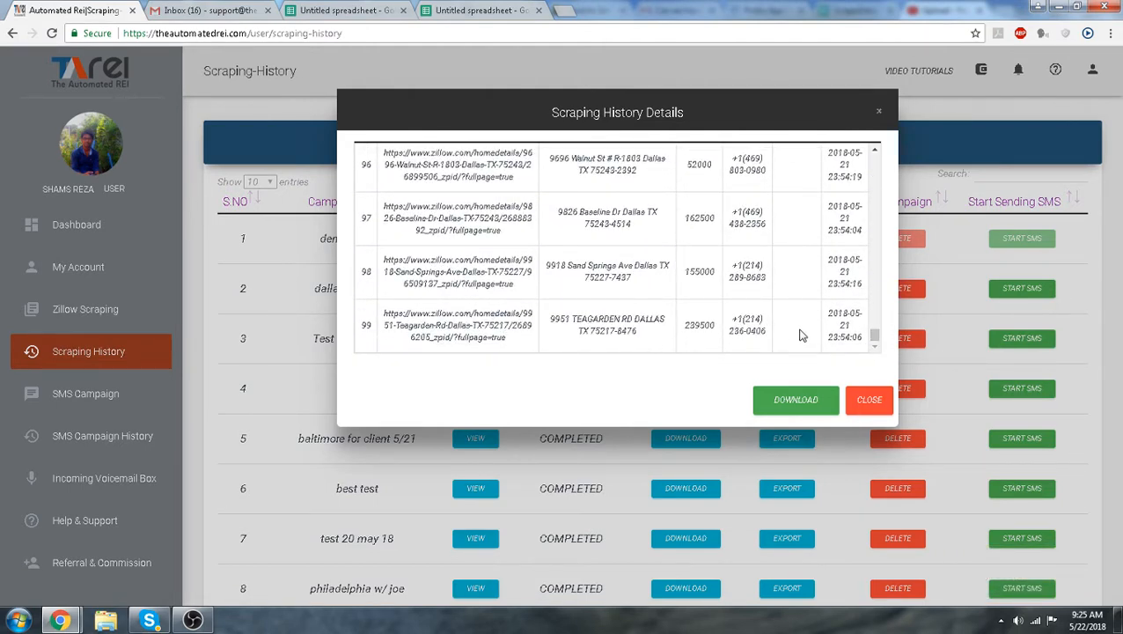
pyautogui.click(795, 401)
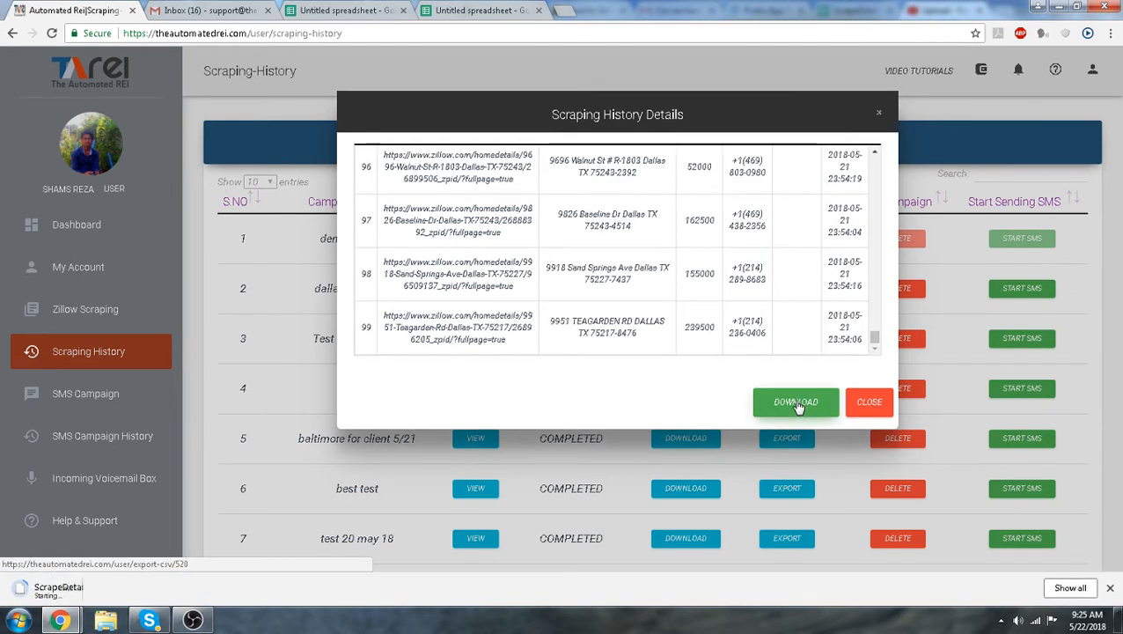
pyautogui.click(878, 112)
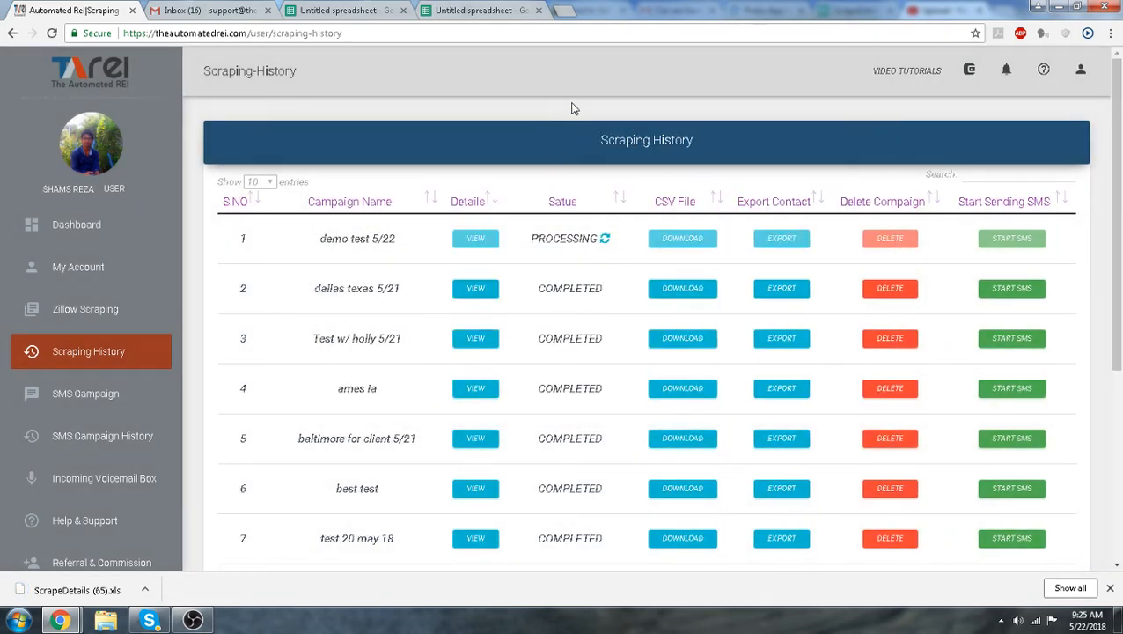
# Start an SMS campaign from the dallas texas 5/21 scrape and name it orlando fl scrape
pyautogui.click(1010, 293)
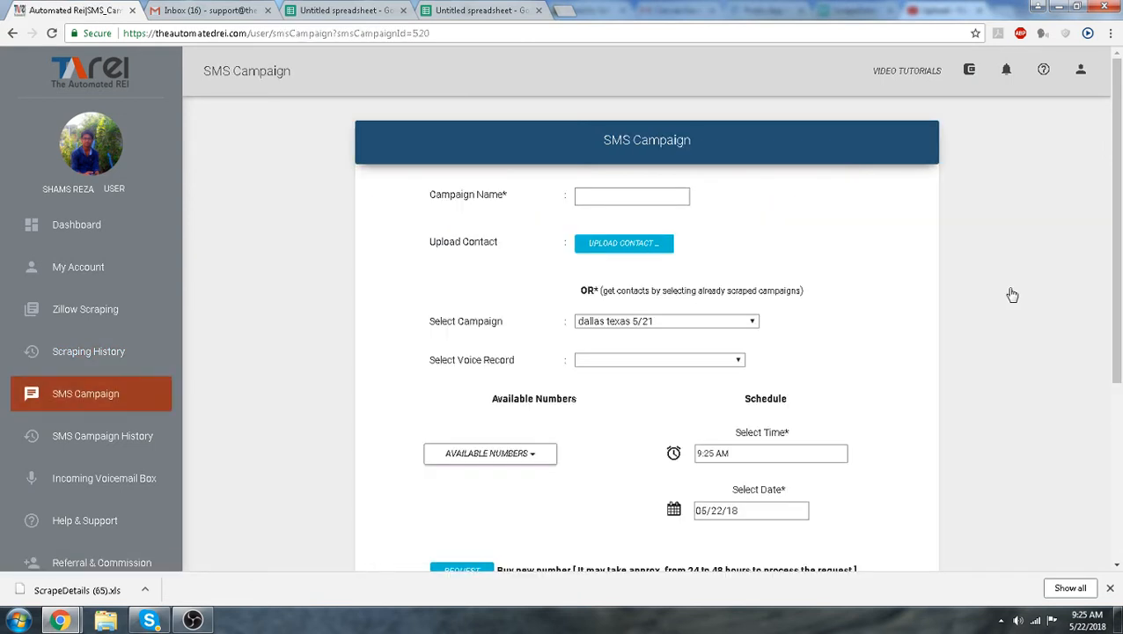
pyautogui.click(642, 195)
pyautogui.write('orlando fl')
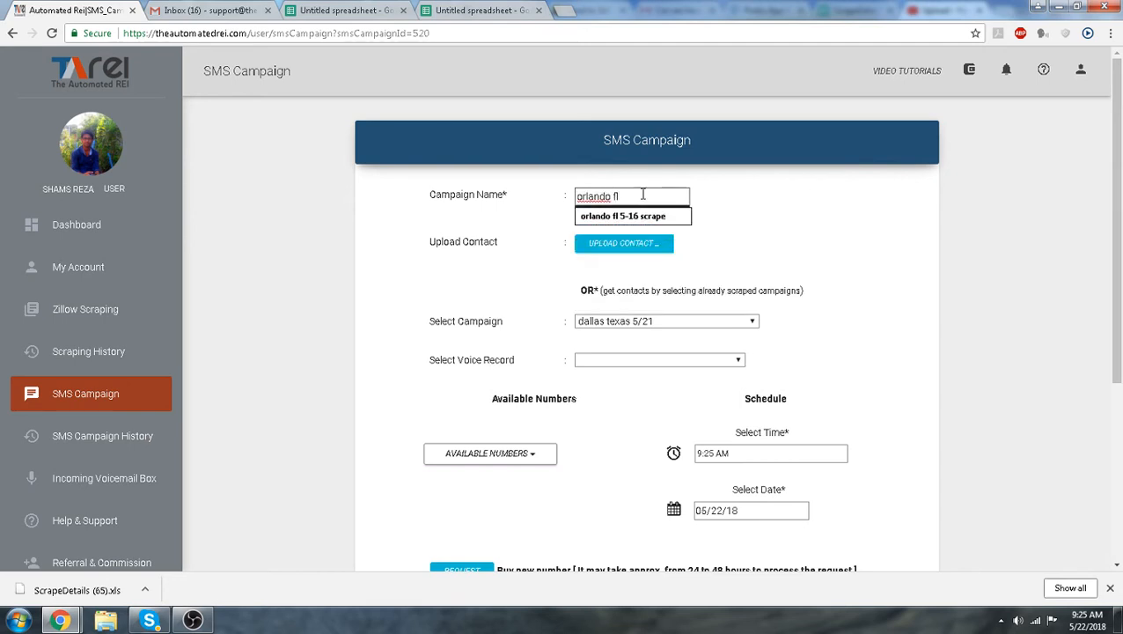
pyautogui.write(' scrape')
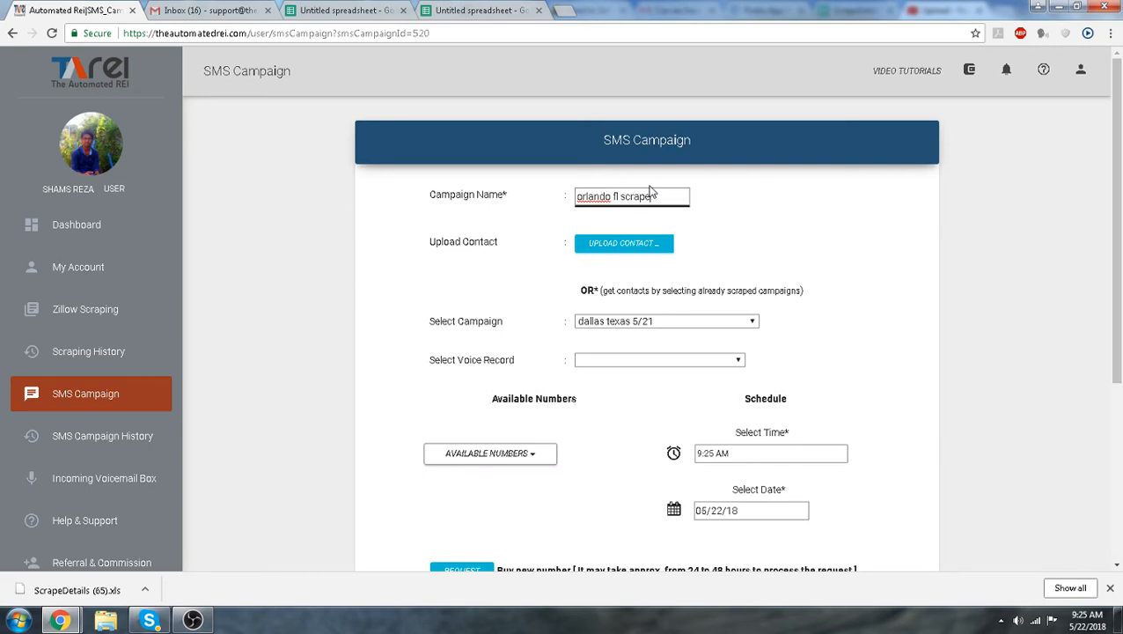
pyautogui.click(758, 191)
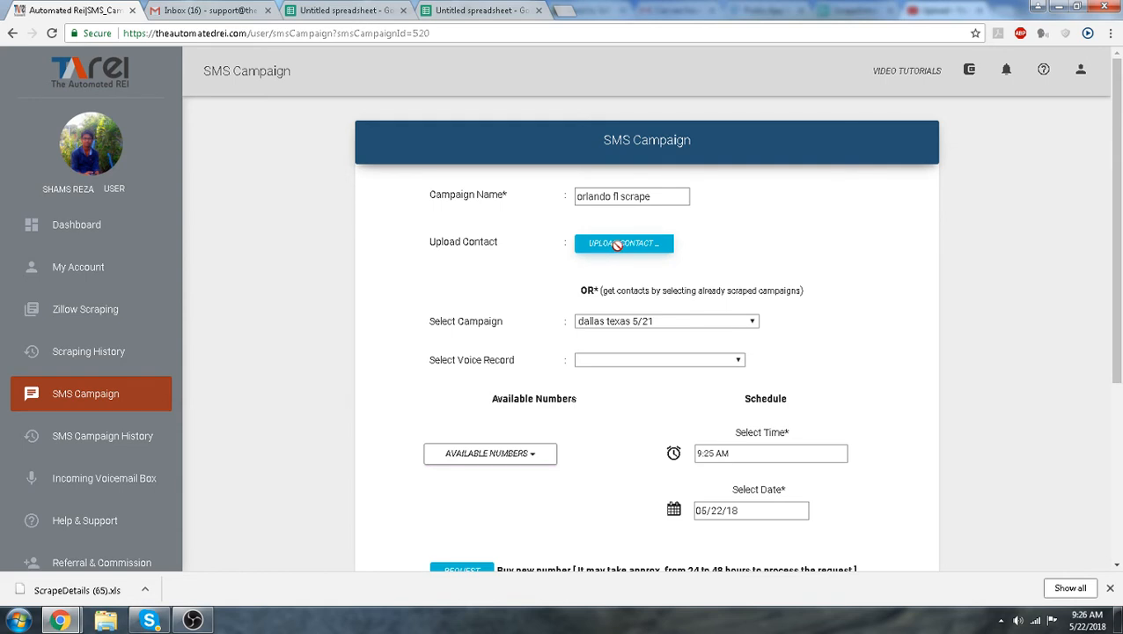
pyautogui.click(621, 362)
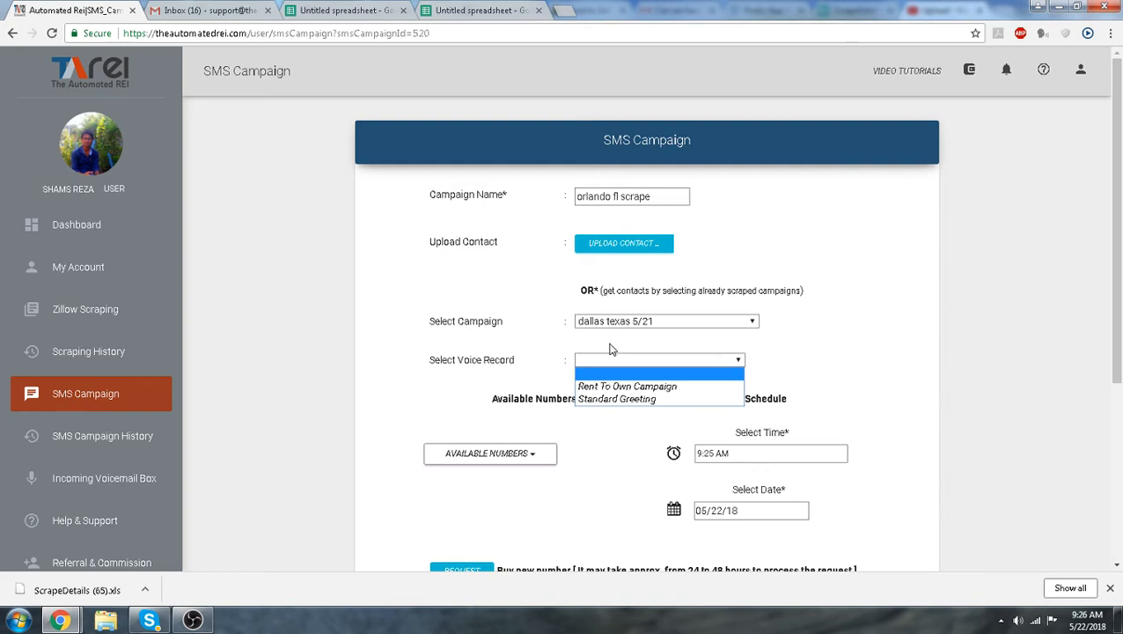
pyautogui.click(535, 347)
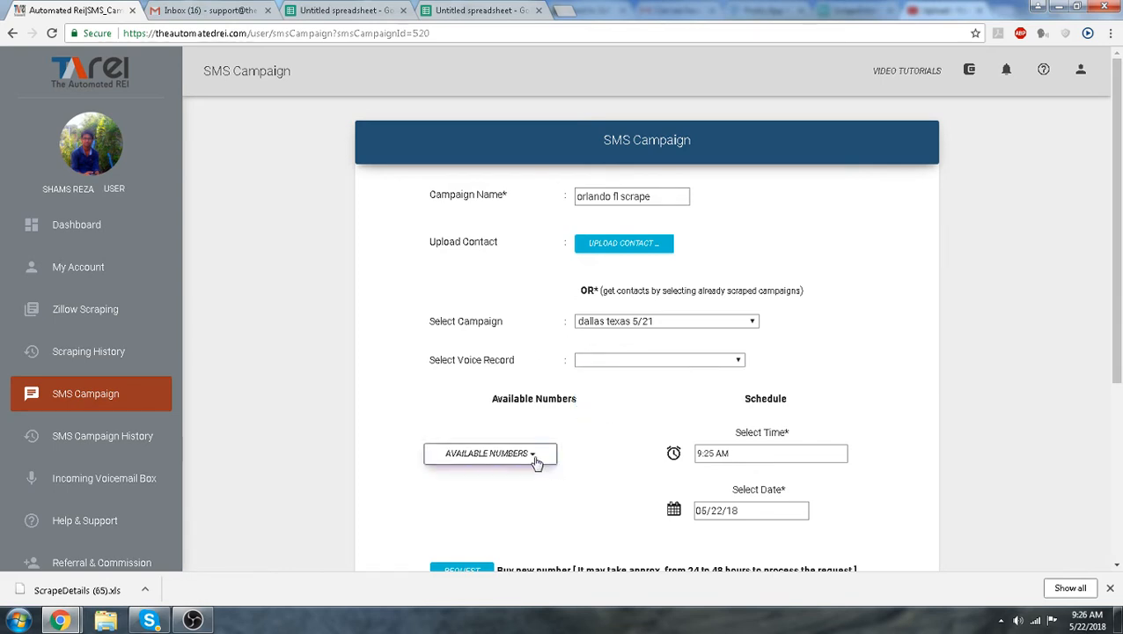
pyautogui.scroll(-2, 563, 423)
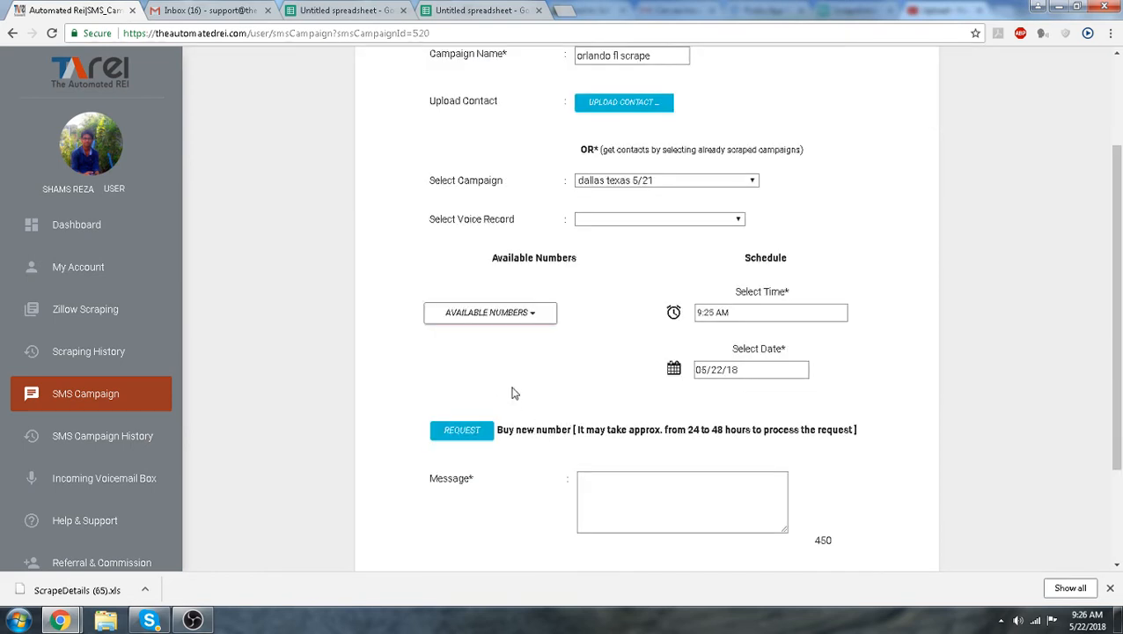
# Search for United States phone numbers to buy, filtering by number with the 407 prefix
pyautogui.click(462, 437)
pyautogui.click(660, 225)
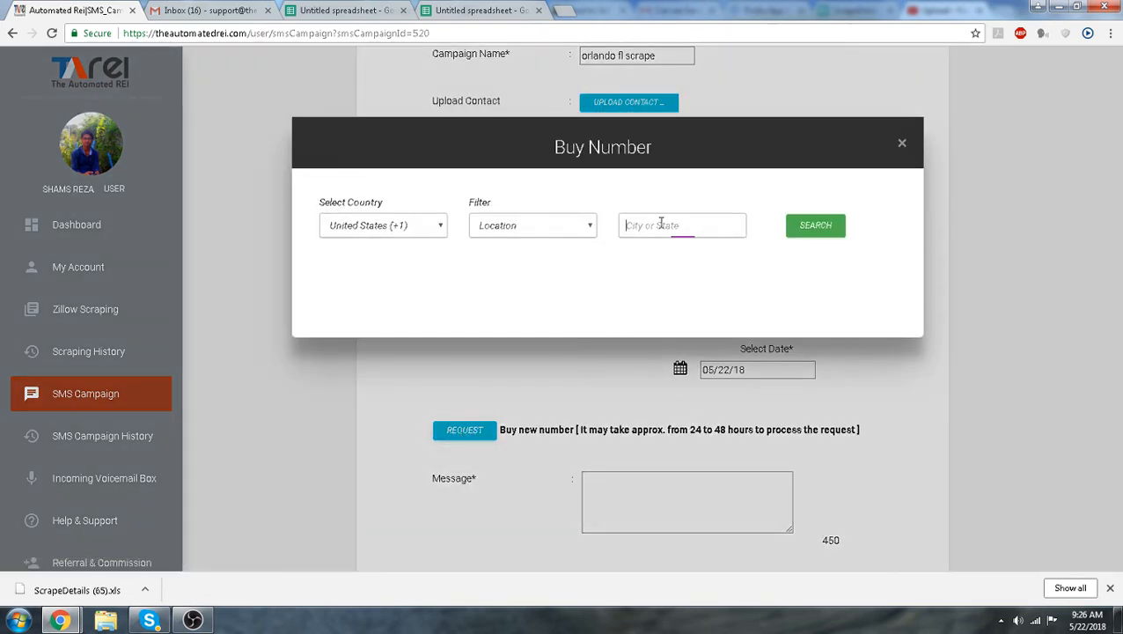
pyautogui.write('407')
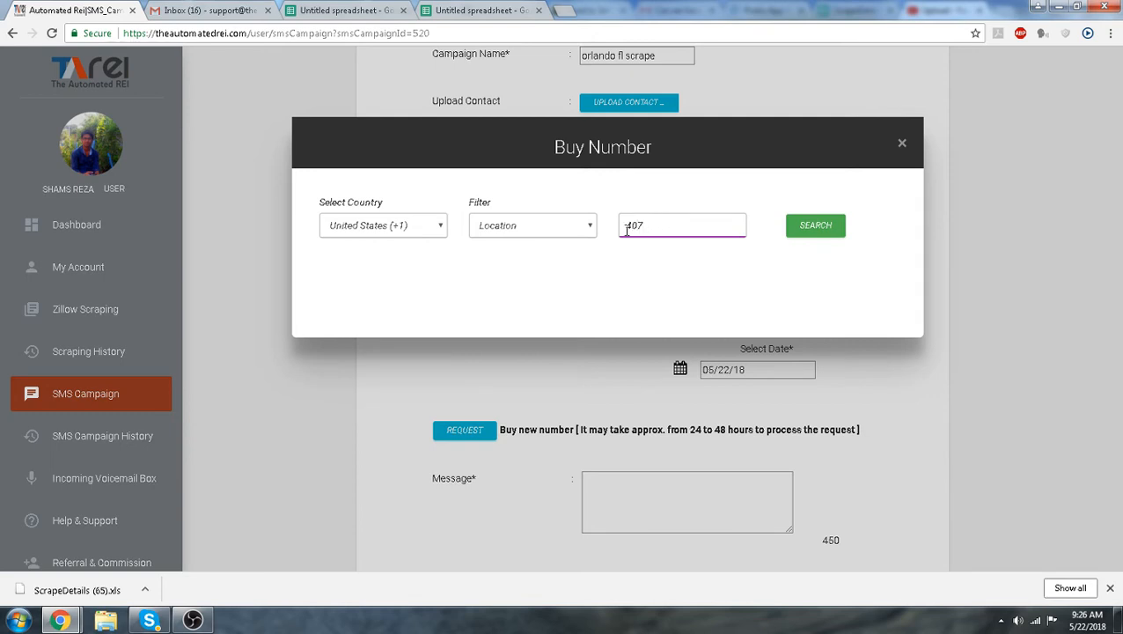
pyautogui.click(585, 226)
pyautogui.click(531, 257)
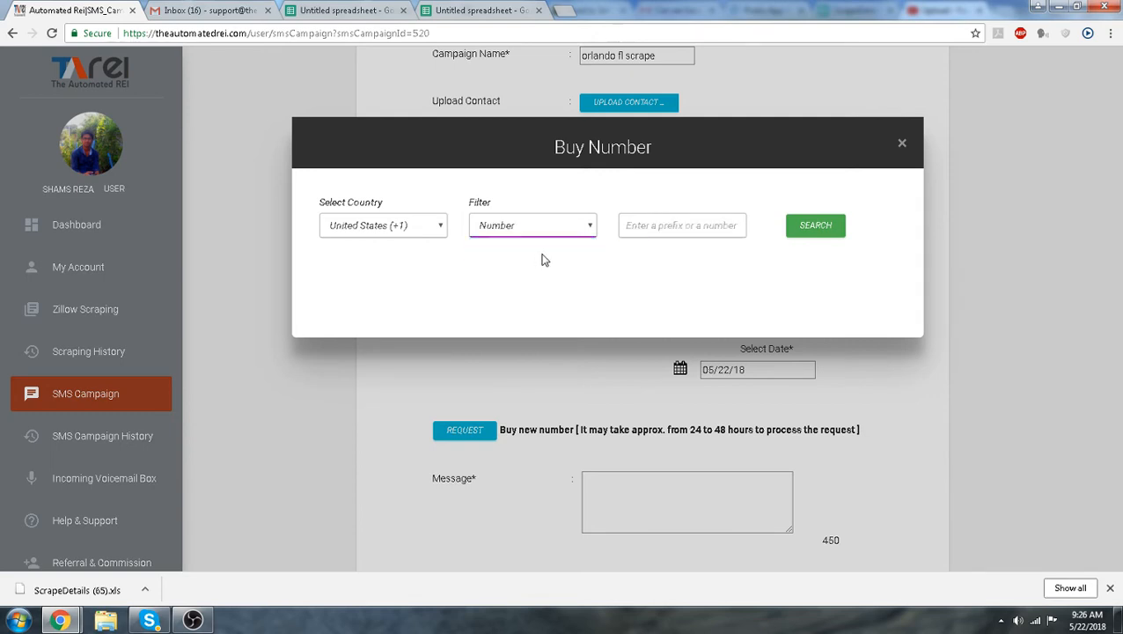
pyautogui.click(679, 226)
pyautogui.write('407')
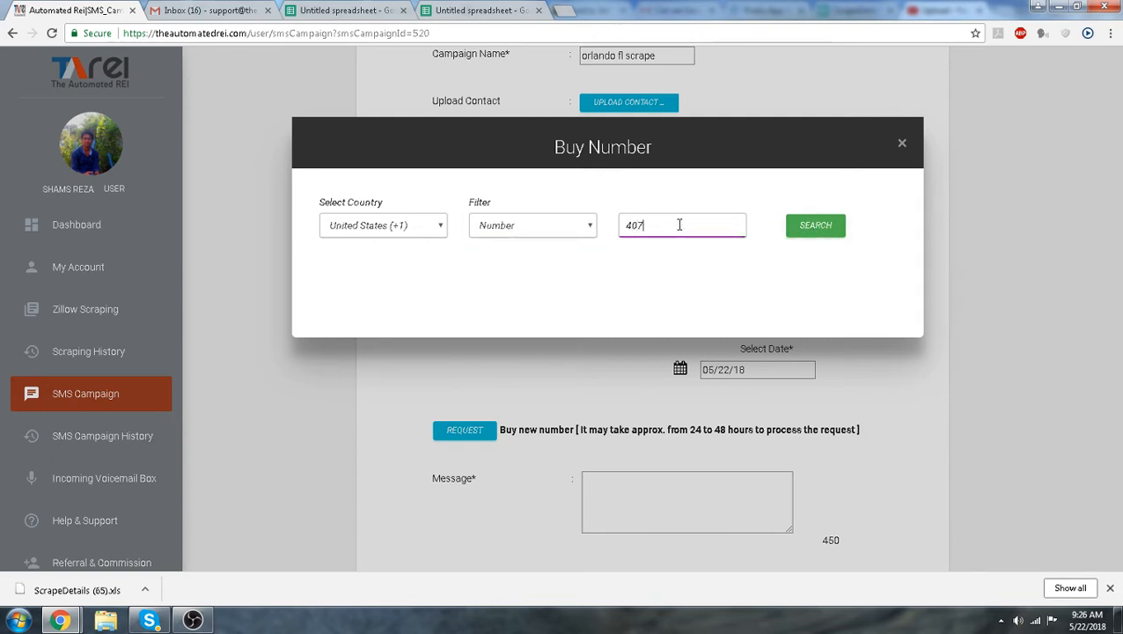
pyautogui.click(813, 240)
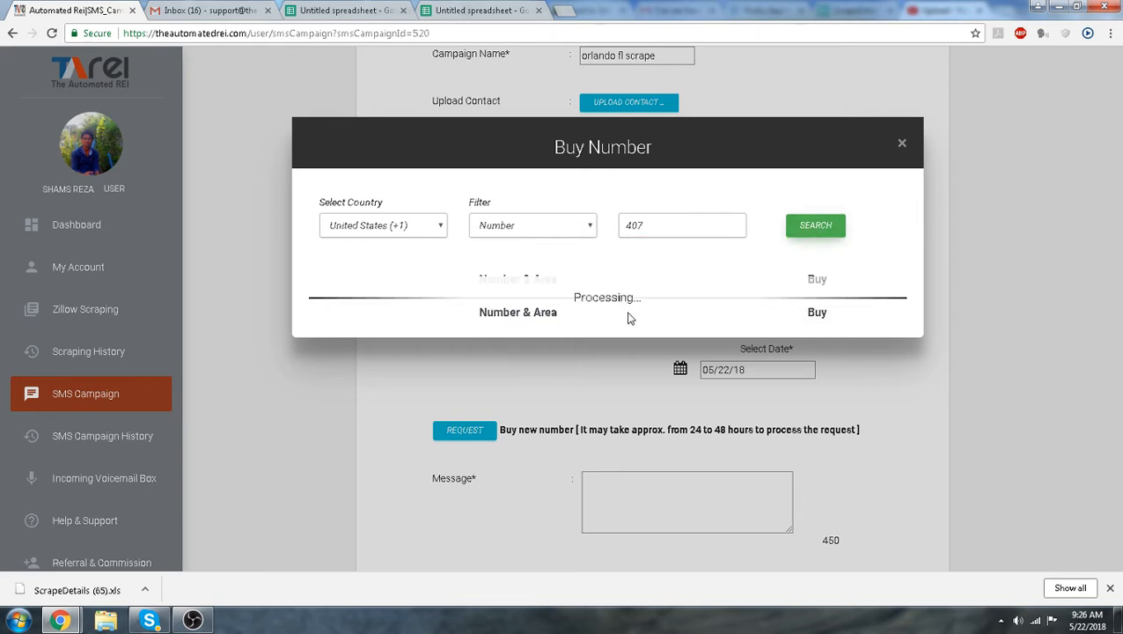
# Browse the listed 407 numbers and close the buy dialog without purchasing
pyautogui.scroll(-3, 644, 325)
pyautogui.scroll(-2, 644, 325)
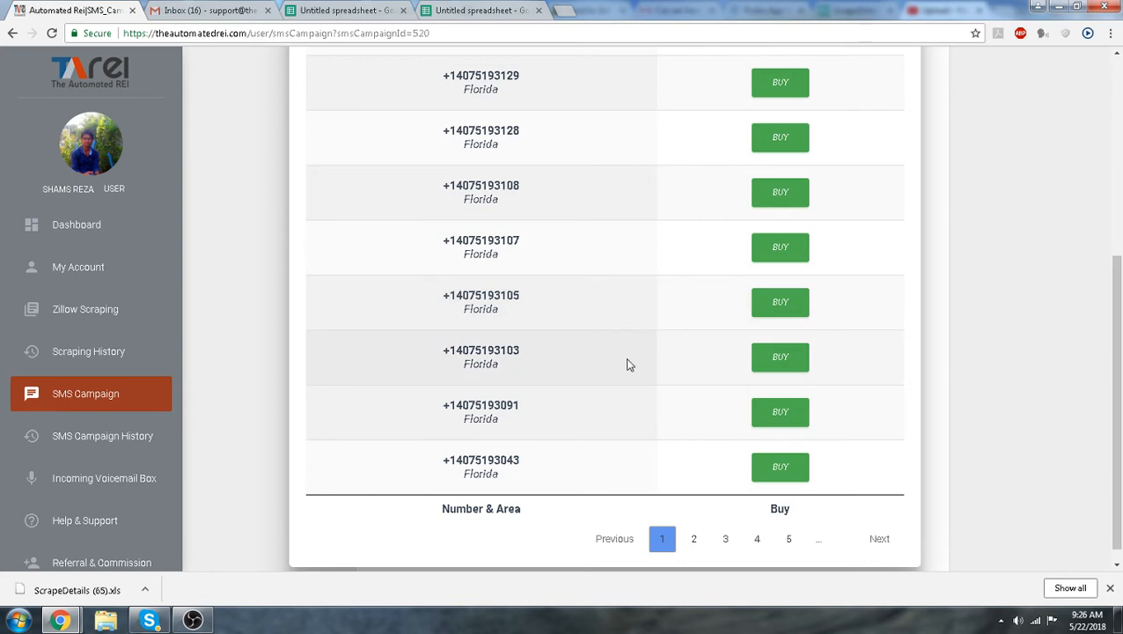
pyautogui.scroll(4, 627, 365)
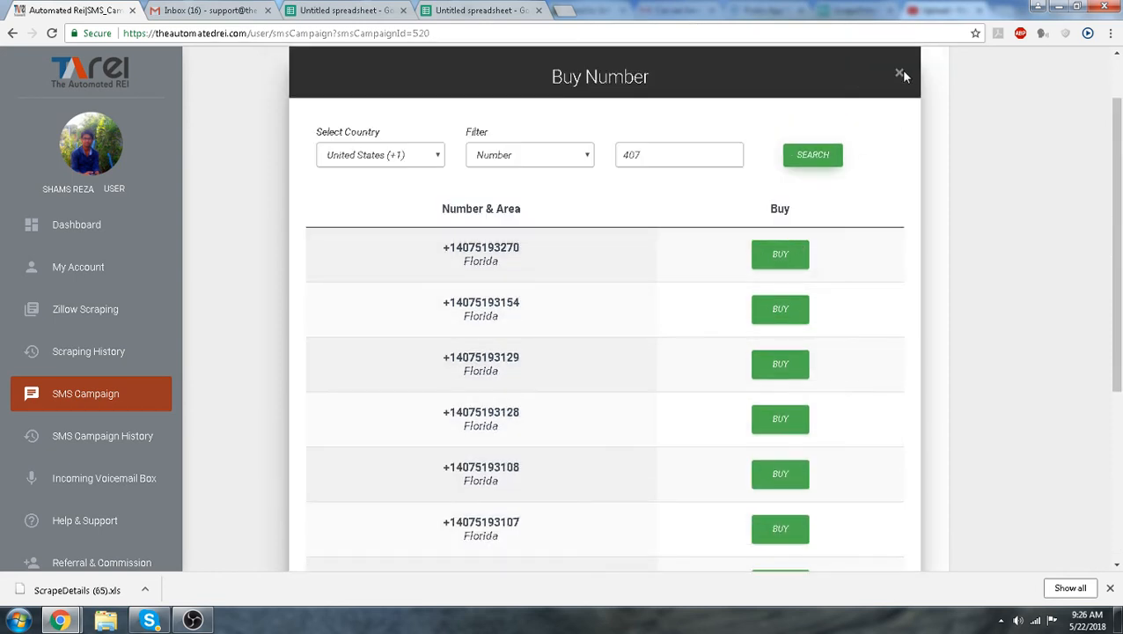
pyautogui.click(899, 77)
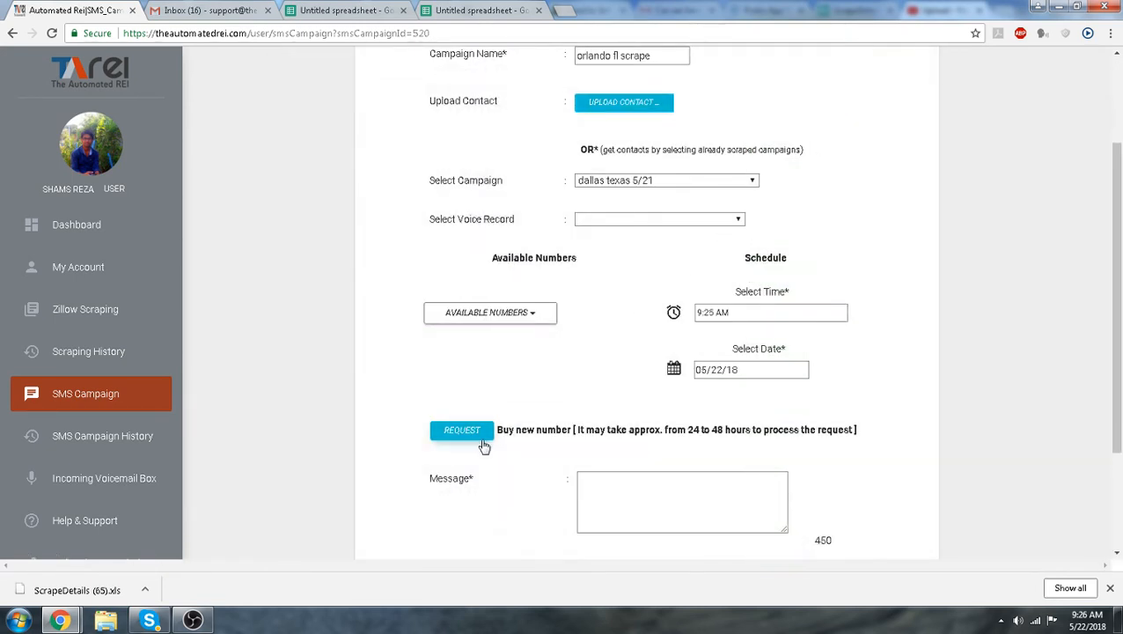
# Review the list of available sender numbers without choosing one
pyautogui.click(532, 314)
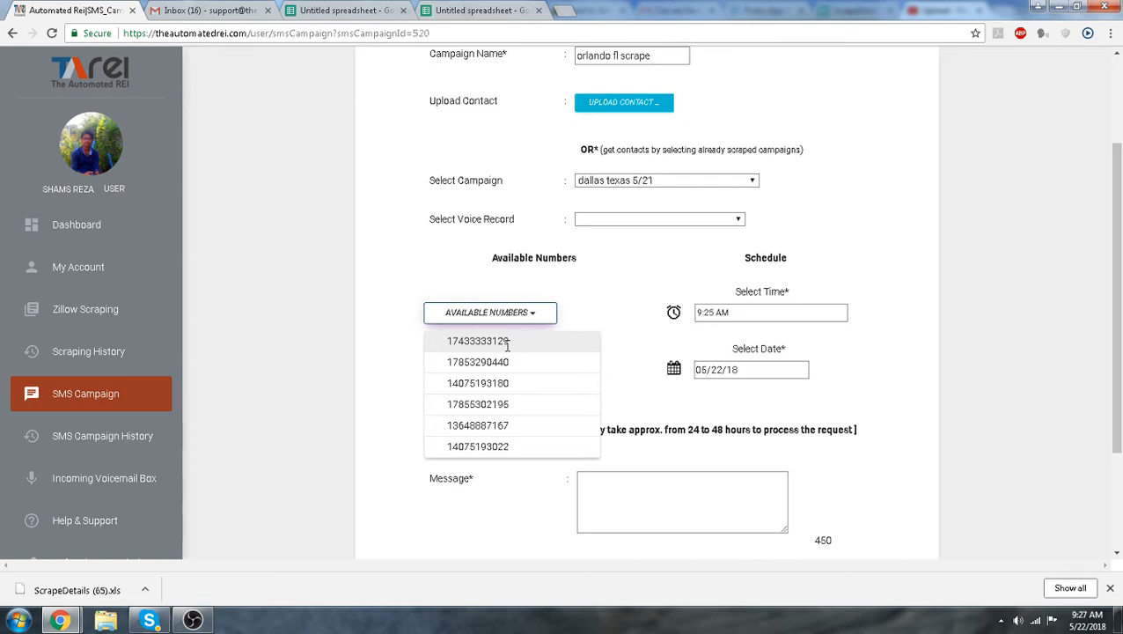
pyautogui.click(619, 355)
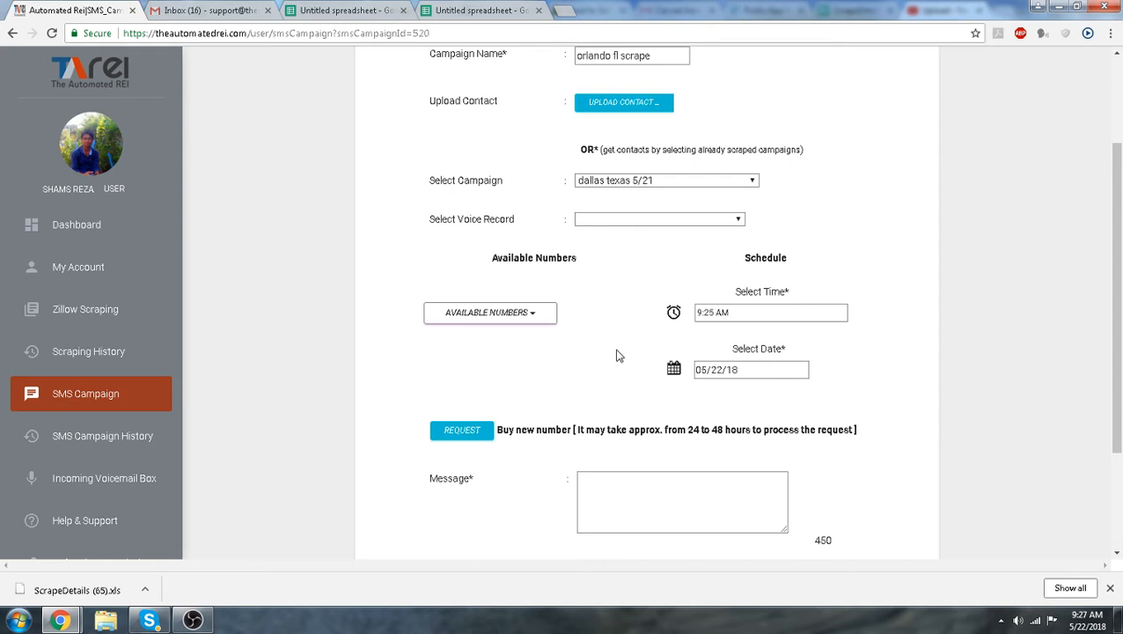
pyautogui.click(539, 320)
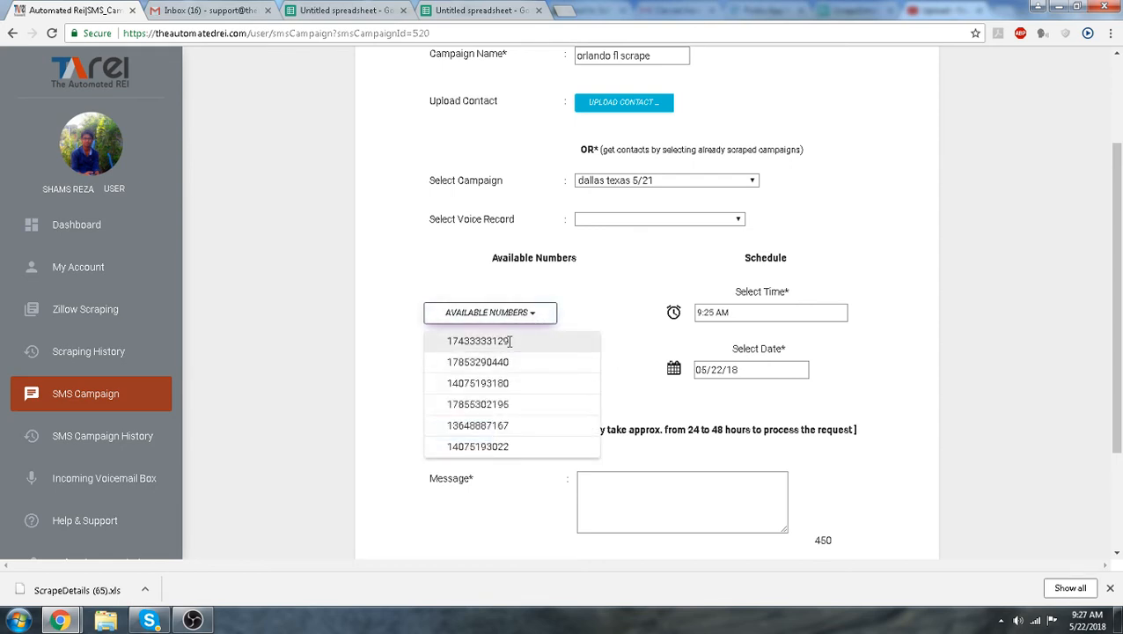
pyautogui.moveTo(508, 341); pyautogui.dragTo(445, 342)
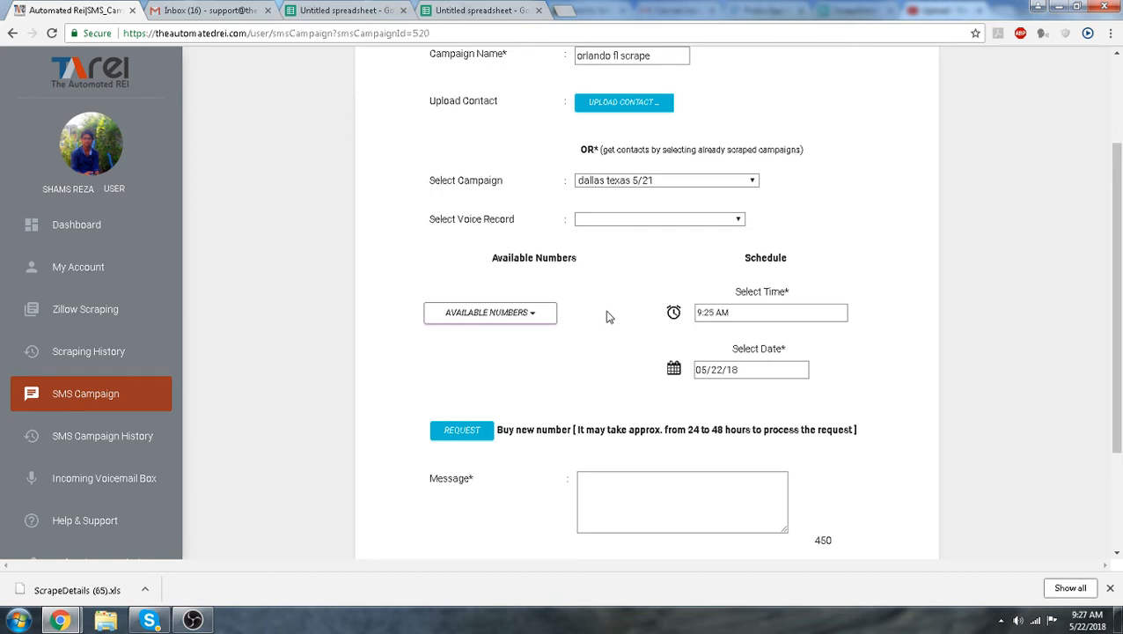
# Set the SMS campaign's send time to 9:29 AM
pyautogui.click(776, 310)
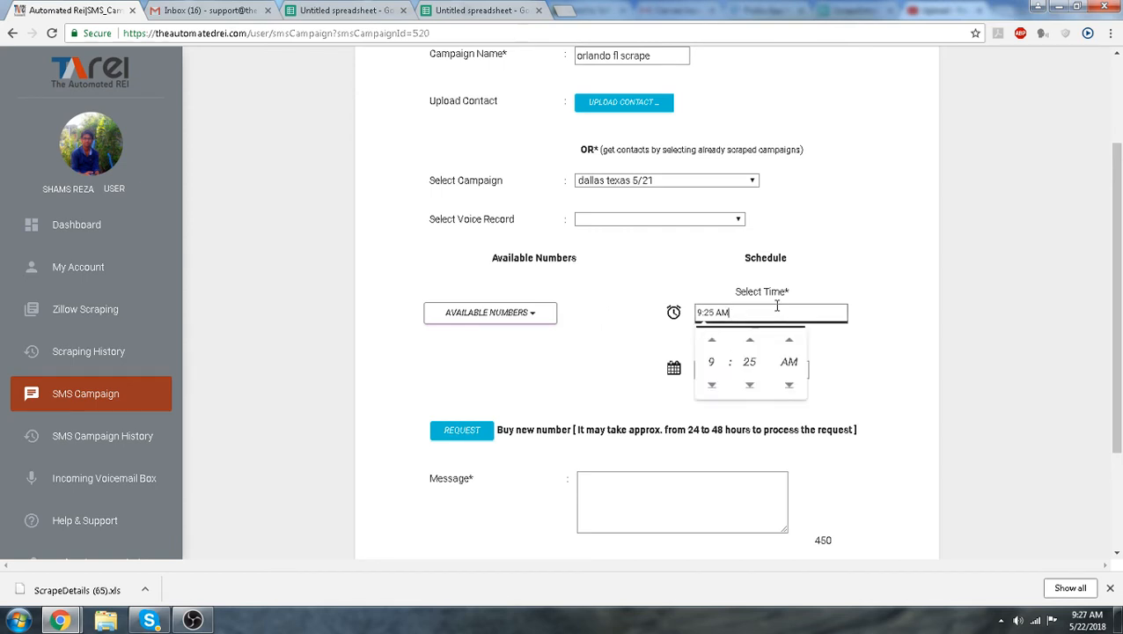
pyautogui.click(750, 341)
pyautogui.click(750, 341)
pyautogui.click(750, 341)
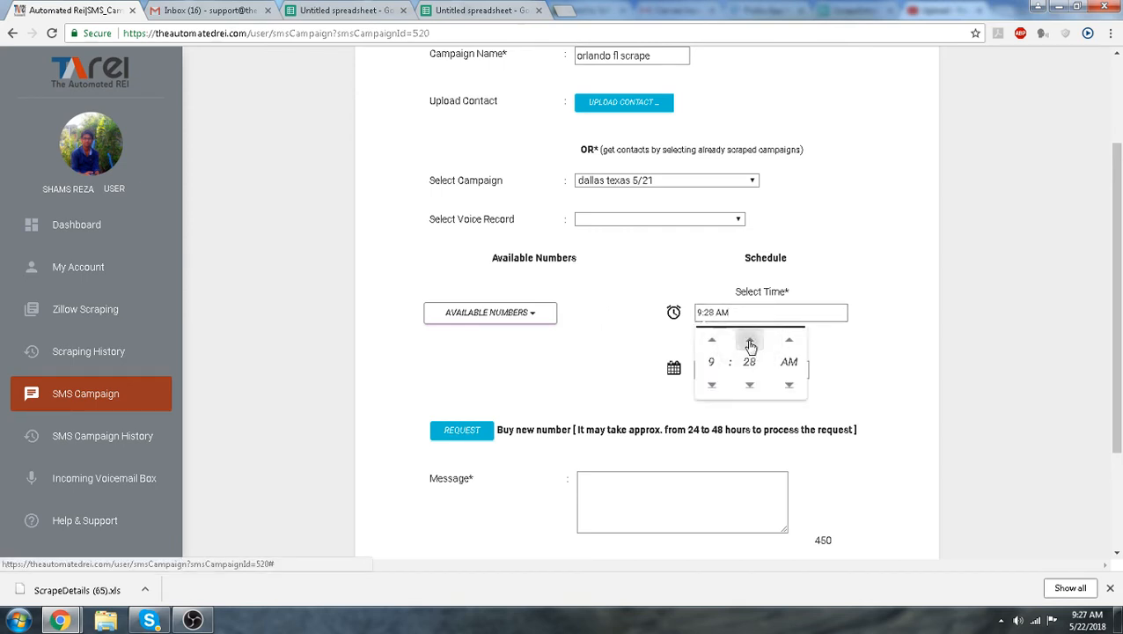
pyautogui.click(750, 342)
pyautogui.click(916, 291)
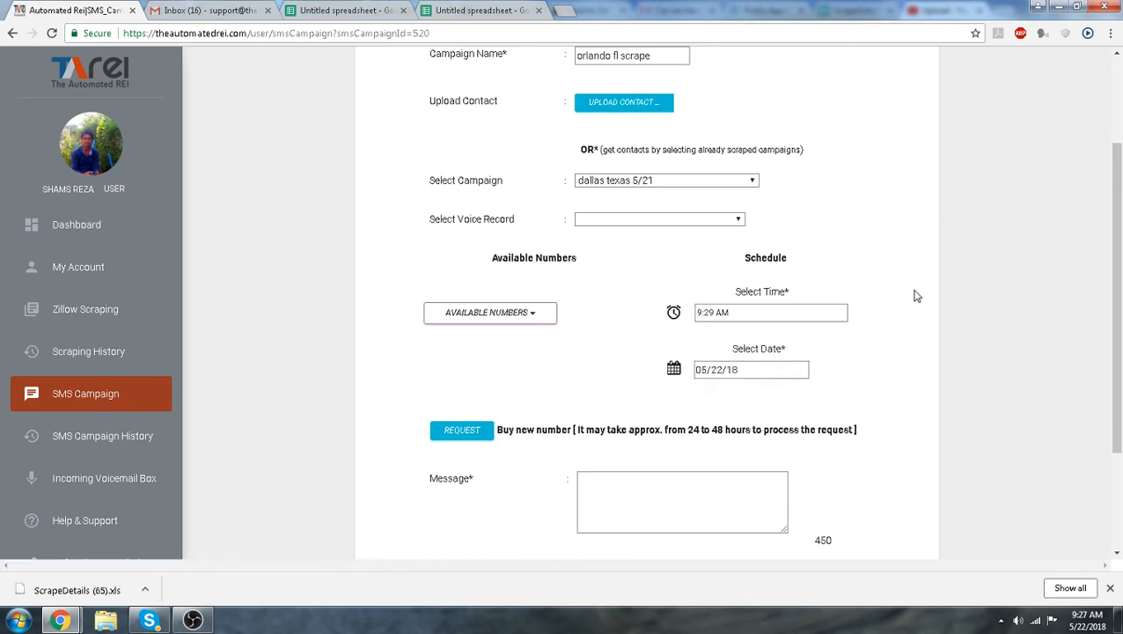
pyautogui.click(792, 371)
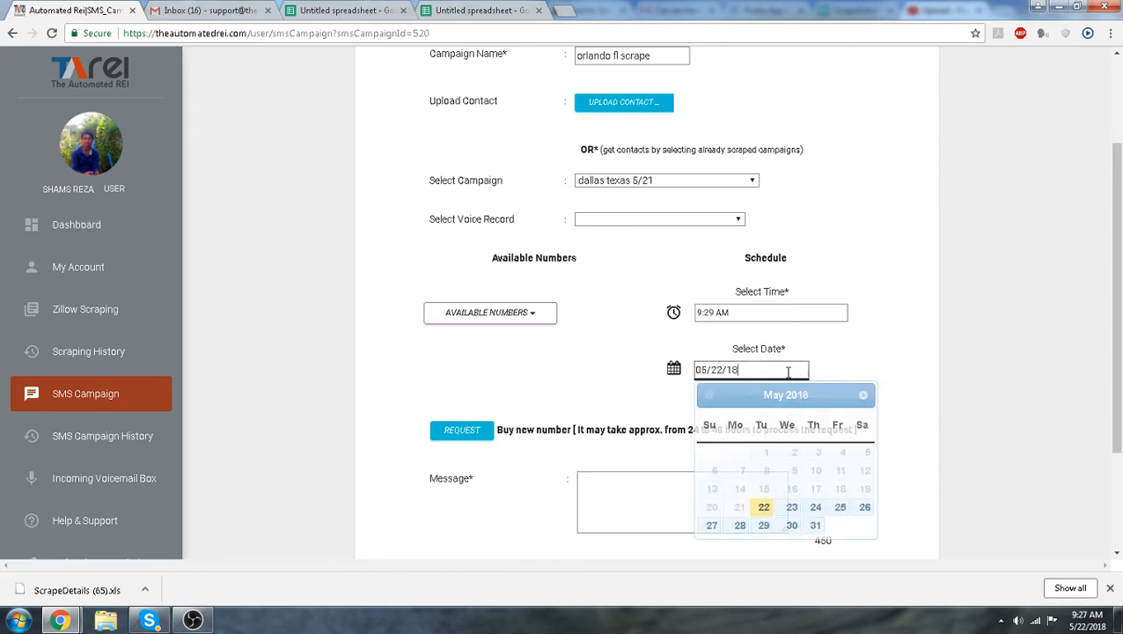
pyautogui.click(905, 325)
# Type a short greeting into the message and then delete it
pyautogui.click(646, 495)
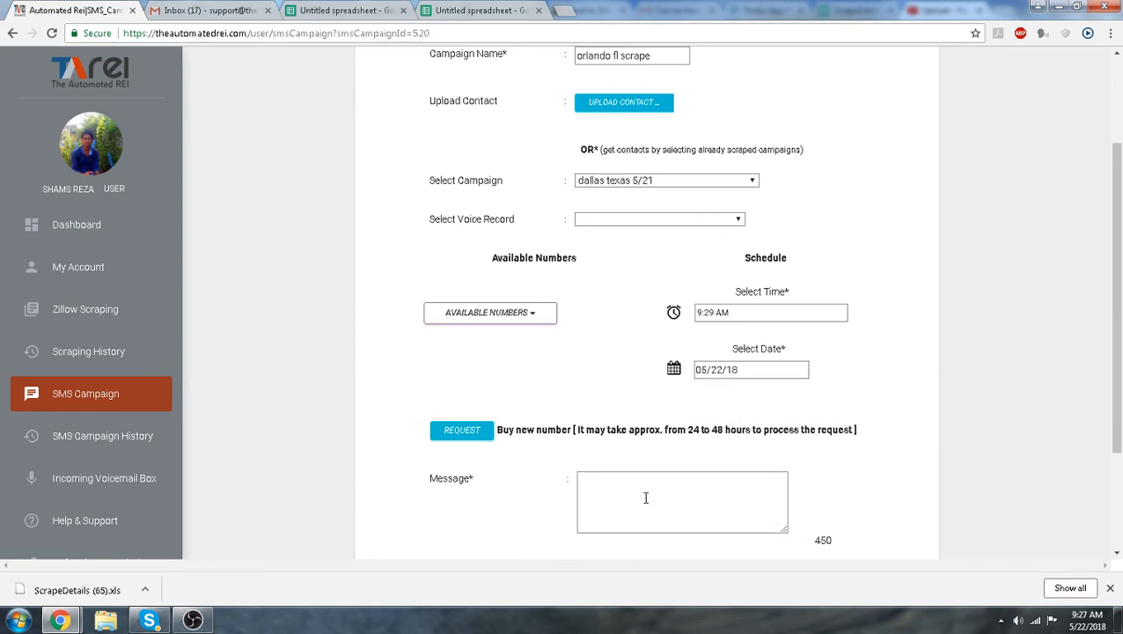
pyautogui.write('Hi this is john')
pyautogui.scroll(-1, 783, 425)
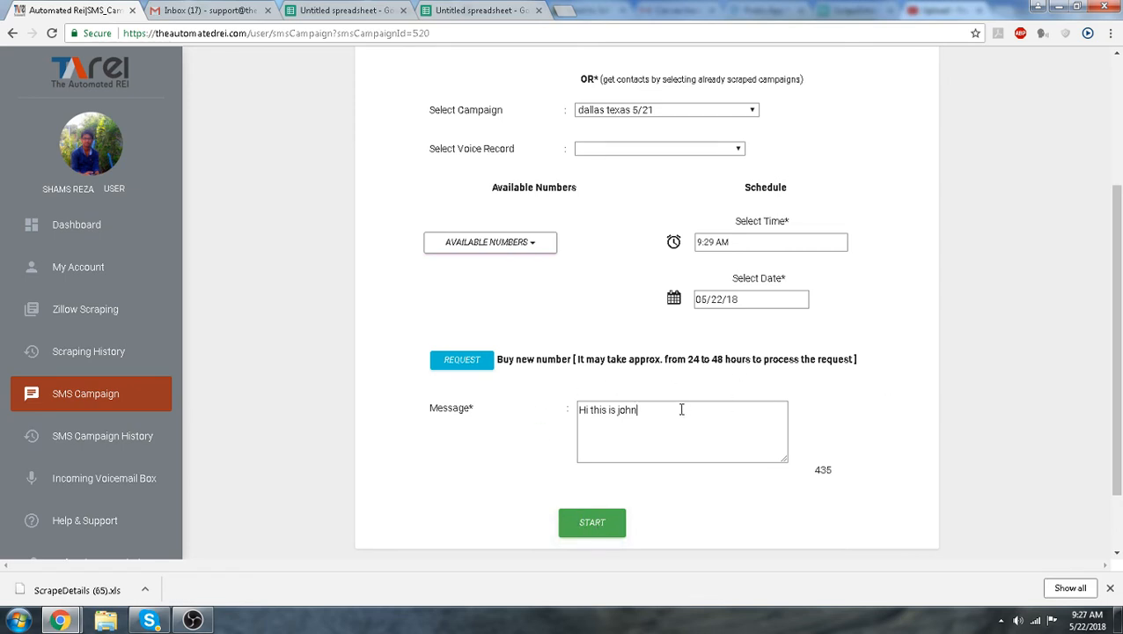
pyautogui.moveTo(681, 409); pyautogui.dragTo(563, 420)
pyautogui.press('BackSpace')
# Open the SMS campaign history and scroll through its list of campaigns
pyautogui.click(129, 440)
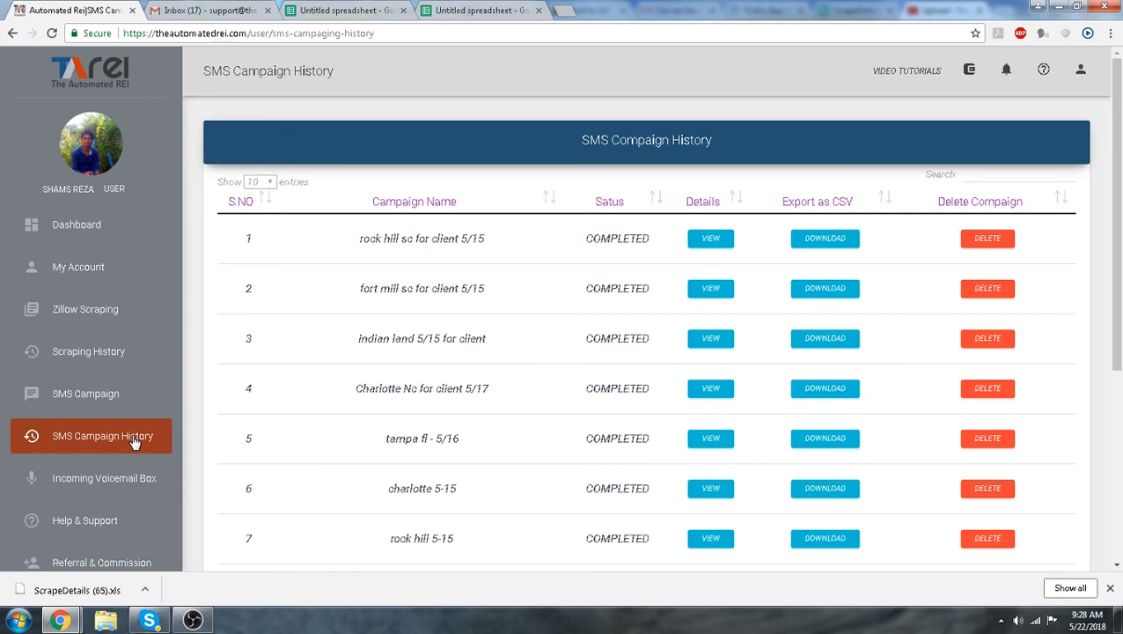
pyautogui.scroll(-4, 431, 464)
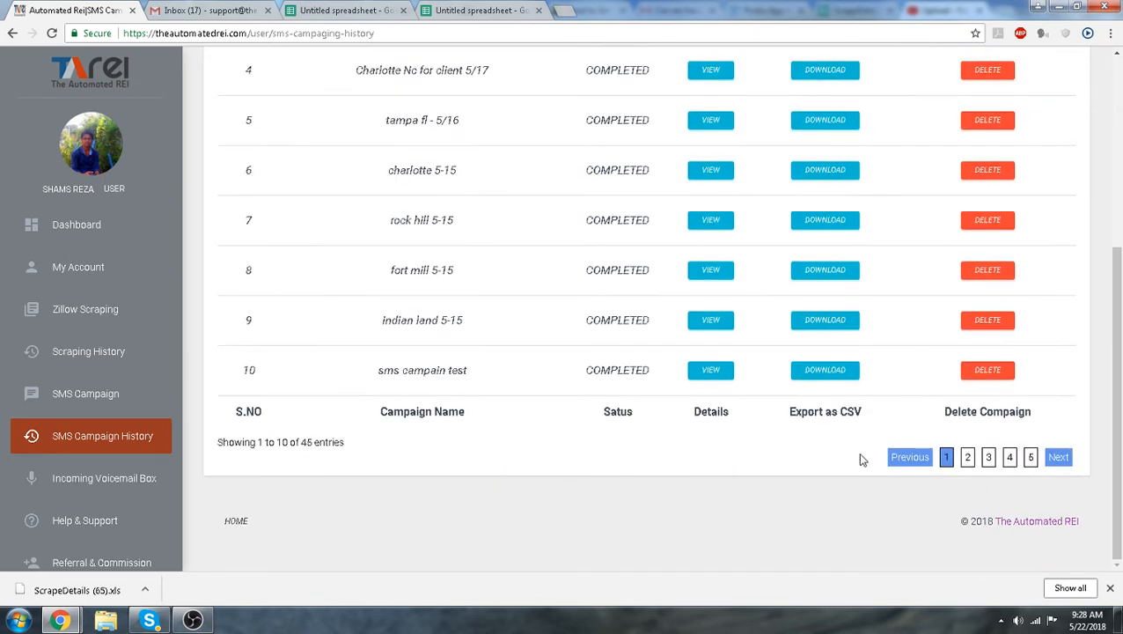
# Open the second page of SMS campaign history and examine the details and responses of the Dallas TX for Client 5-12 campaign
pyautogui.click(967, 456)
pyautogui.scroll(1, 552, 427)
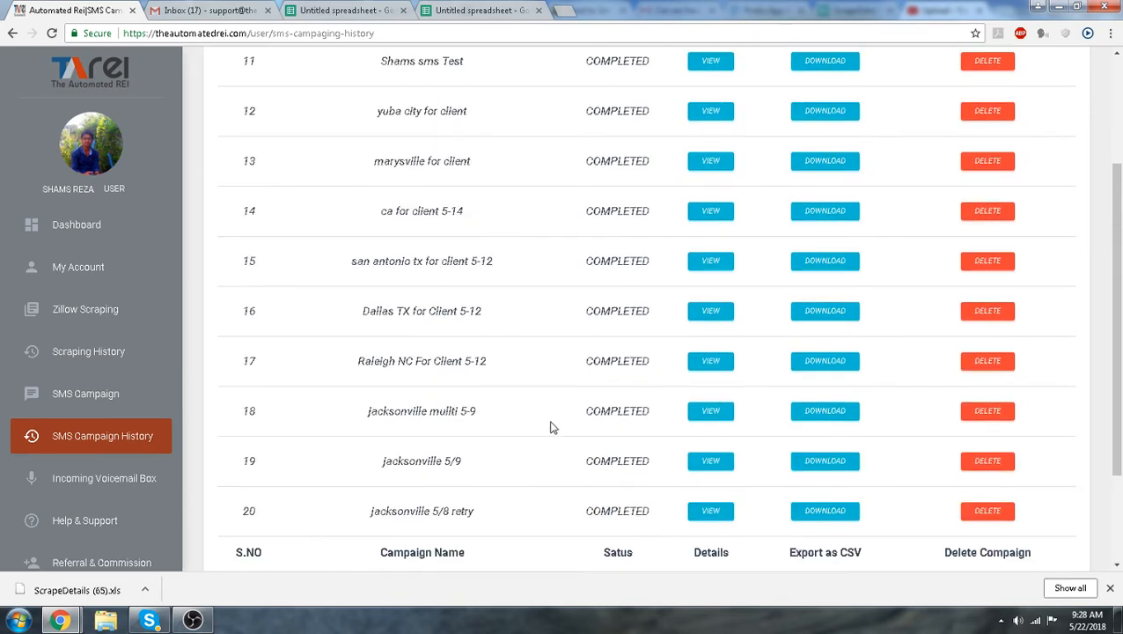
pyautogui.click(708, 314)
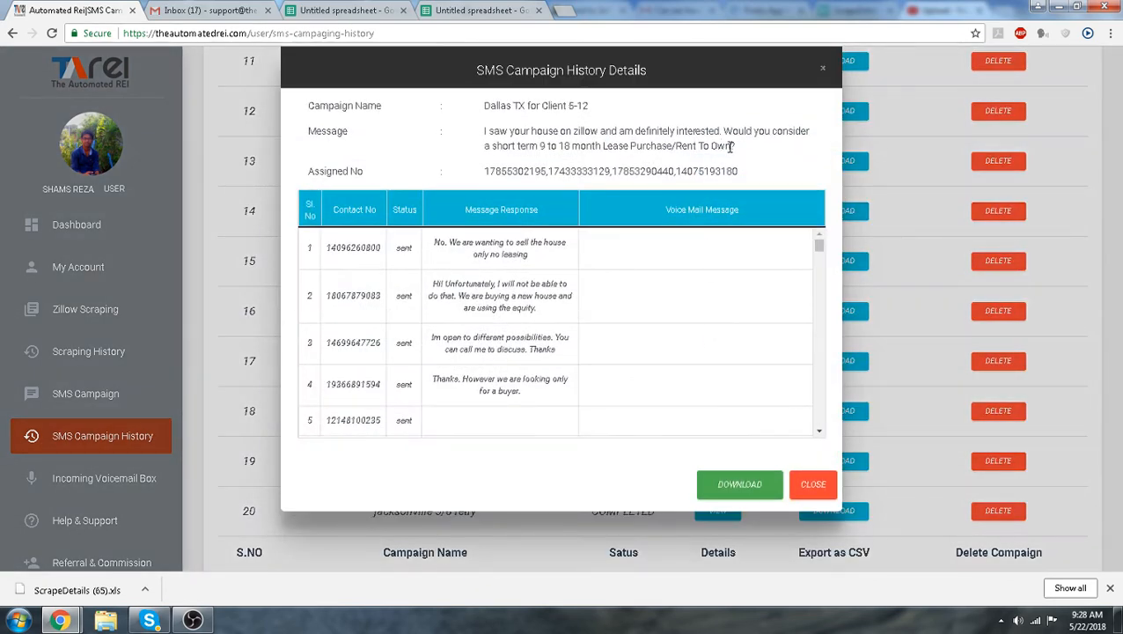
pyautogui.moveTo(738, 154); pyautogui.dragTo(483, 138)
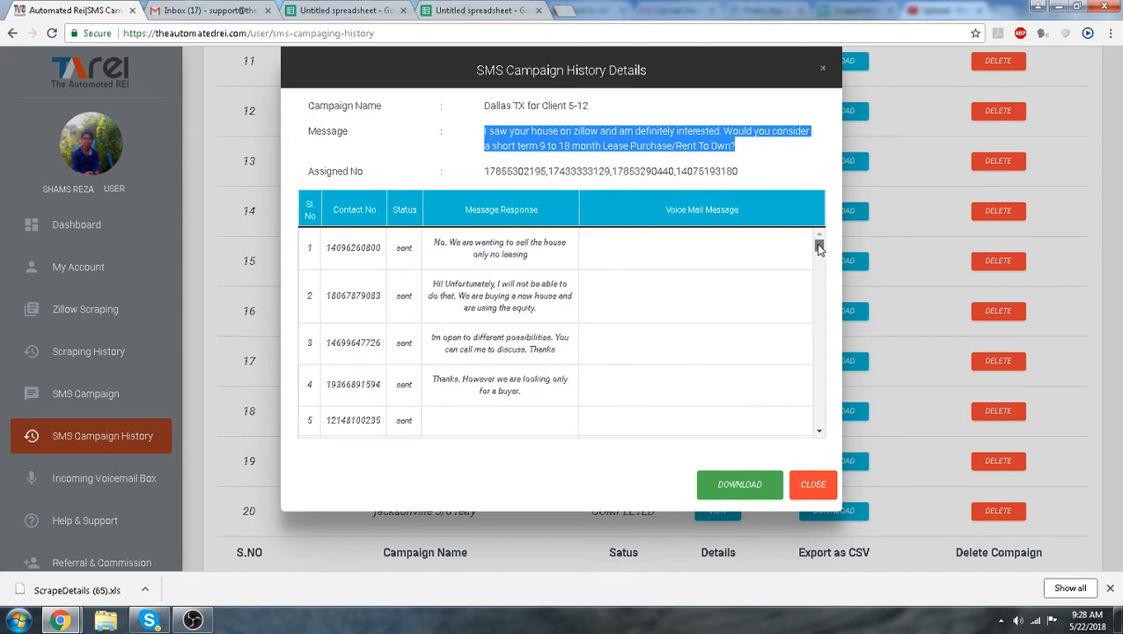
pyautogui.moveTo(819, 245)
pyautogui.mouseDown()
pyautogui.moveTo(811, 429)
pyautogui.moveTo(804, 320)
pyautogui.moveTo(817, 240)
pyautogui.mouseUp()
pyautogui.click(729, 148)
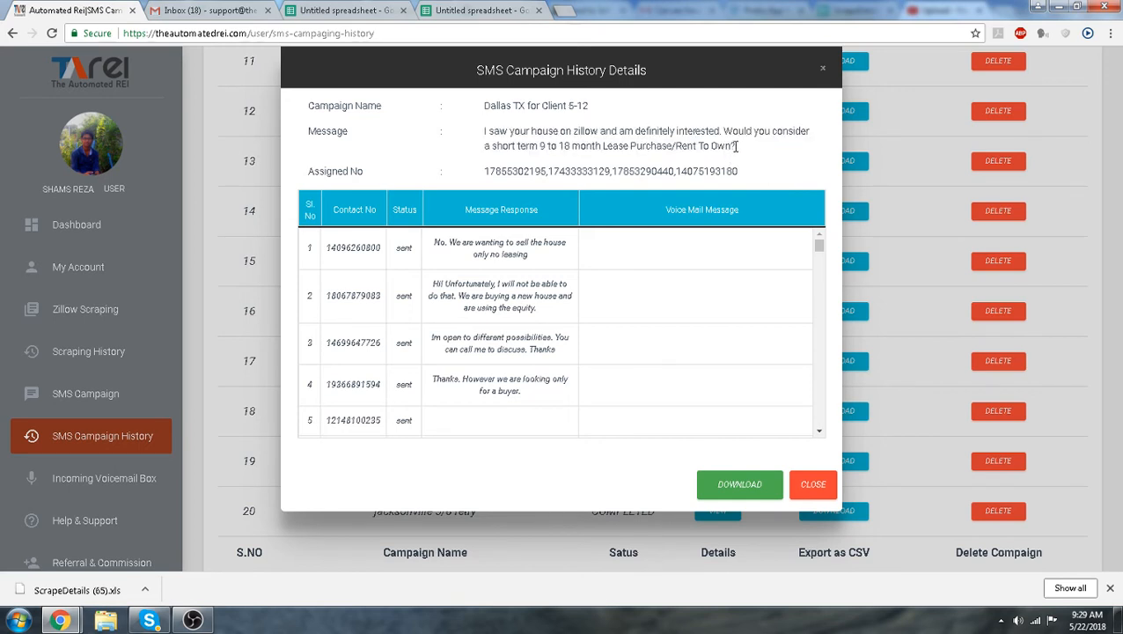
pyautogui.moveTo(736, 148); pyautogui.dragTo(483, 138)
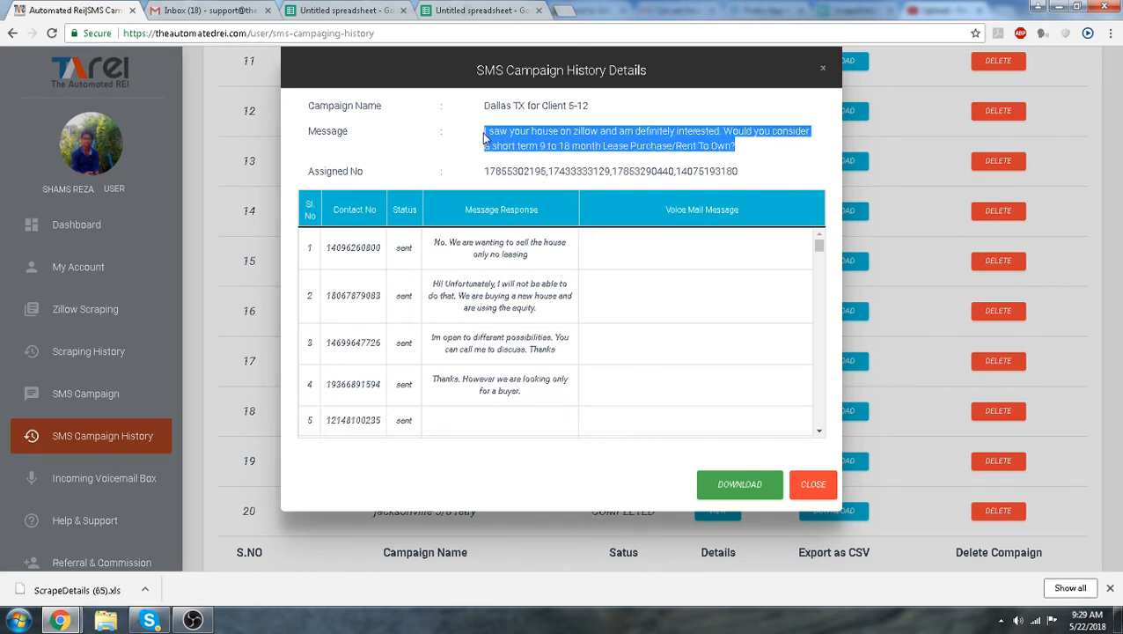
pyautogui.click(554, 144)
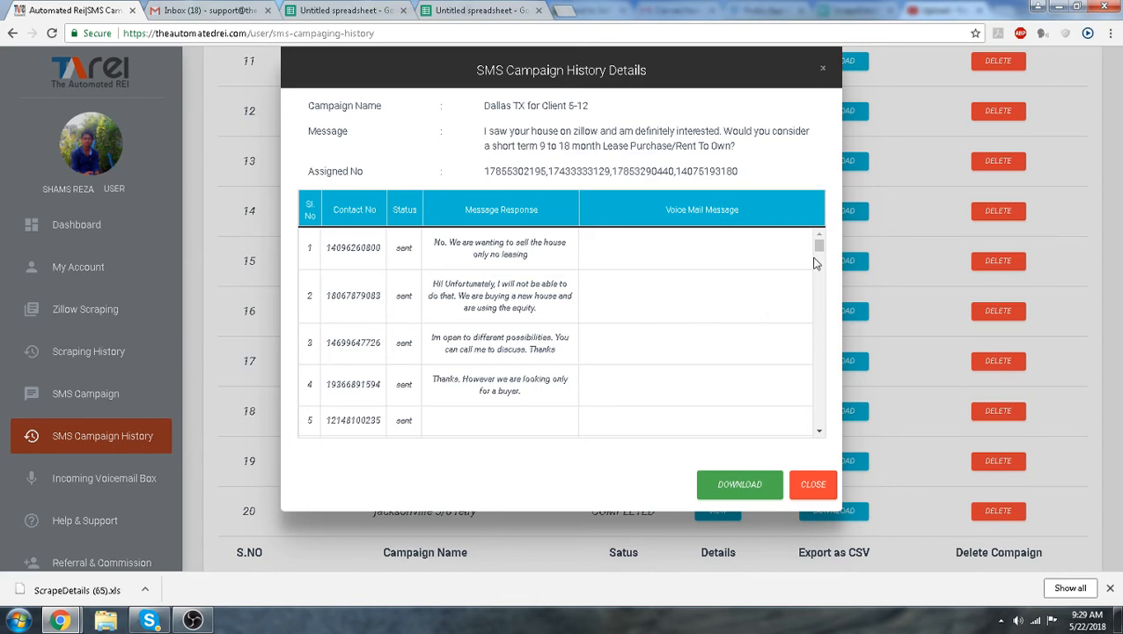
pyautogui.scroll(-3, 819, 250)
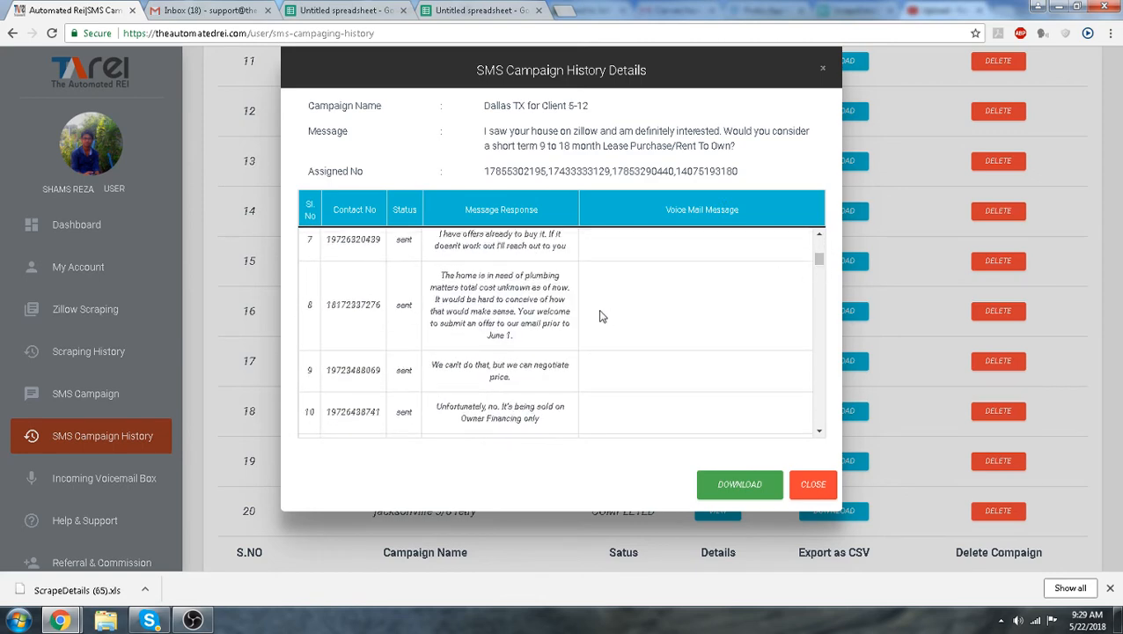
pyautogui.click(801, 489)
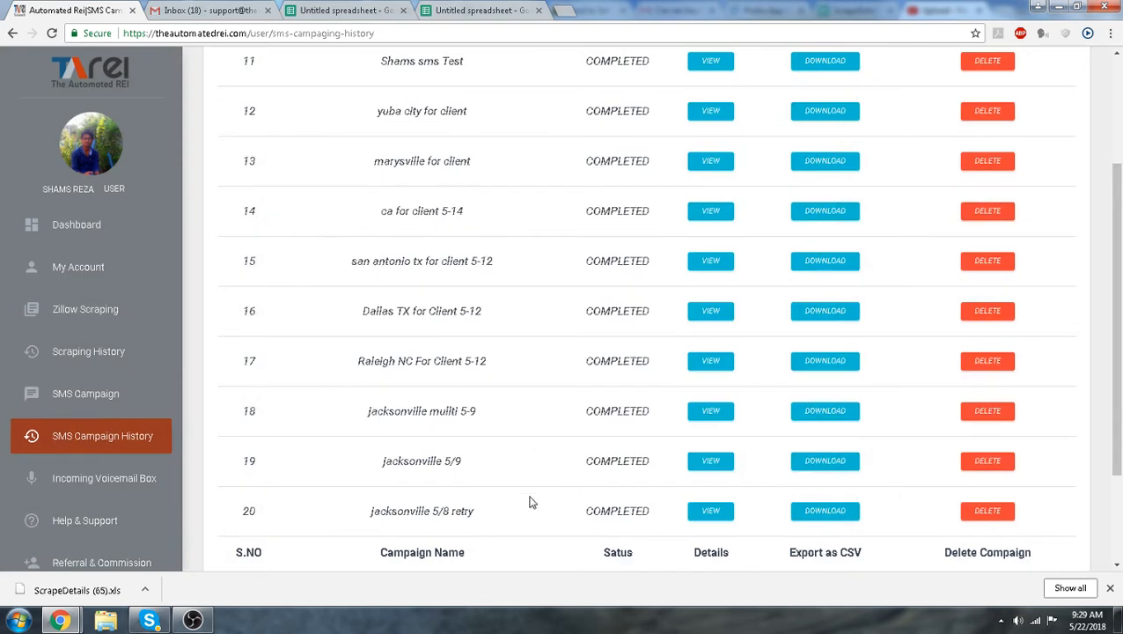
# Examine the details of the Raleigh NC For Client 5-12 and jacksonville multi 5-9 campaigns
pyautogui.click(709, 361)
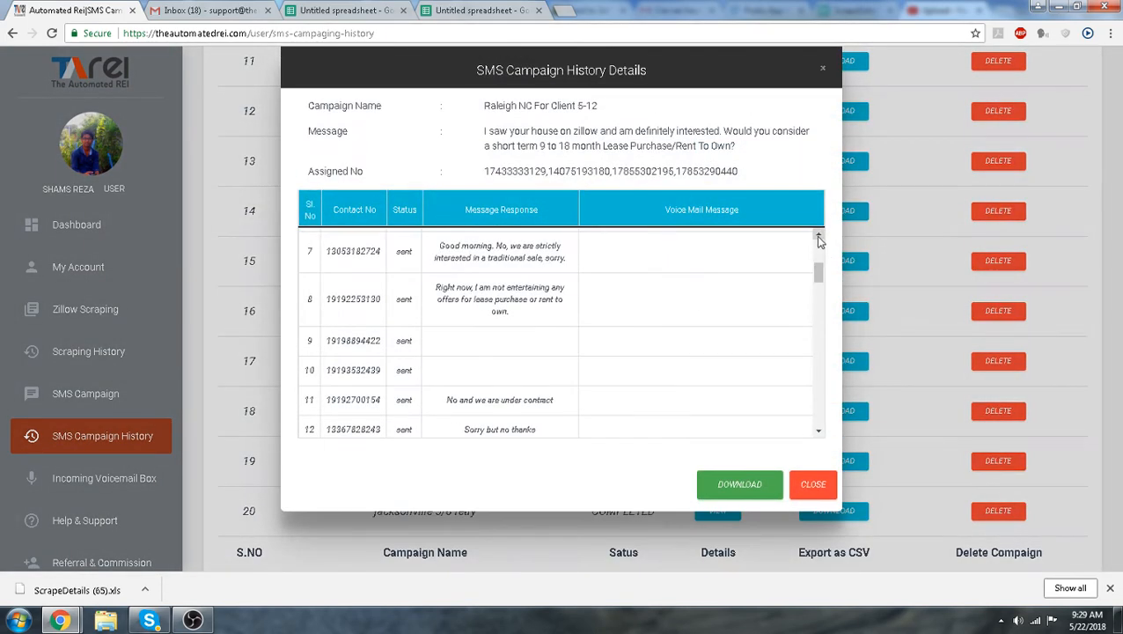
pyautogui.moveTo(818, 235)
pyautogui.mouseDown()
pyautogui.moveTo(822, 370)
pyautogui.moveTo(818, 245)
pyautogui.mouseUp()
pyautogui.click(805, 489)
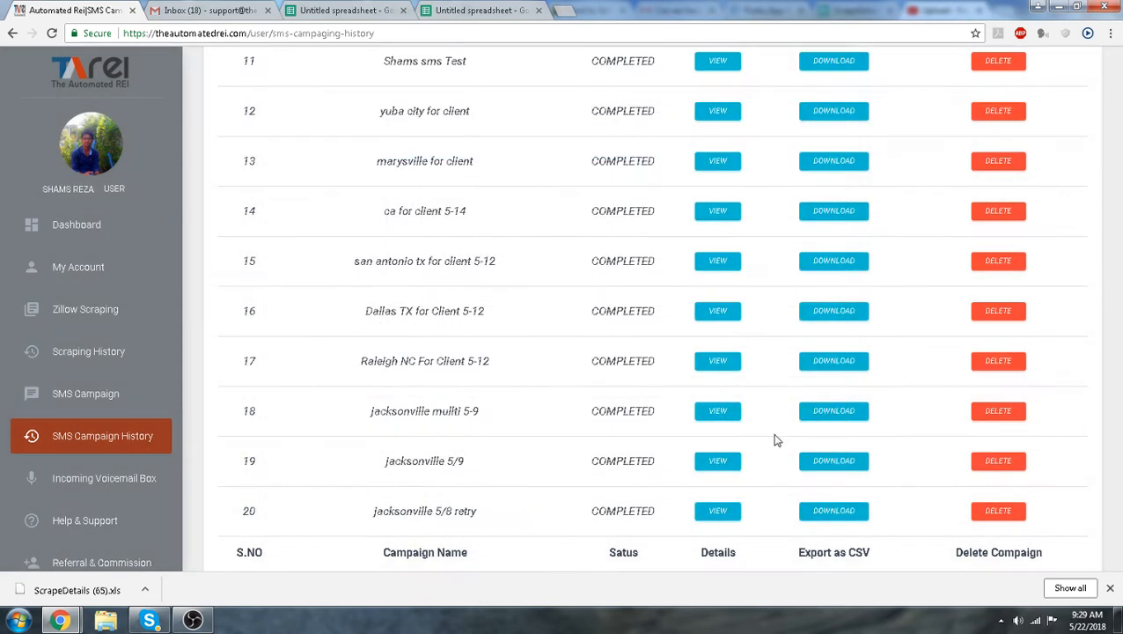
pyautogui.click(713, 425)
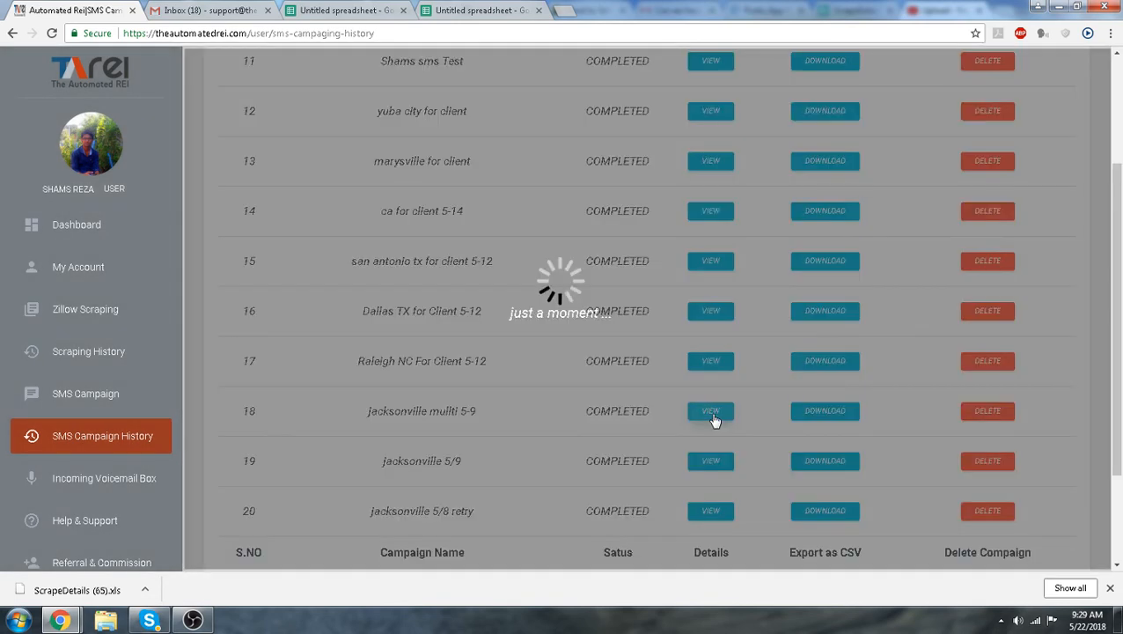
pyautogui.moveTo(820, 267); pyautogui.dragTo(821, 403)
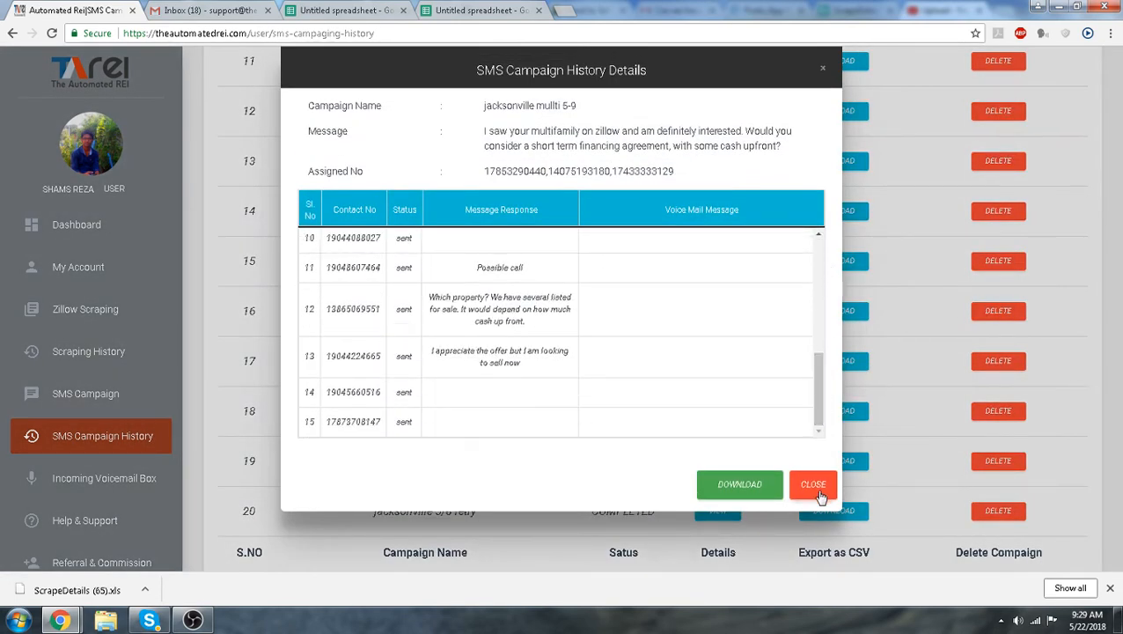
pyautogui.click(813, 489)
# Reopen the Dallas TX for Client 5-12 campaign details and download its report
pyautogui.scroll(-2, 558, 395)
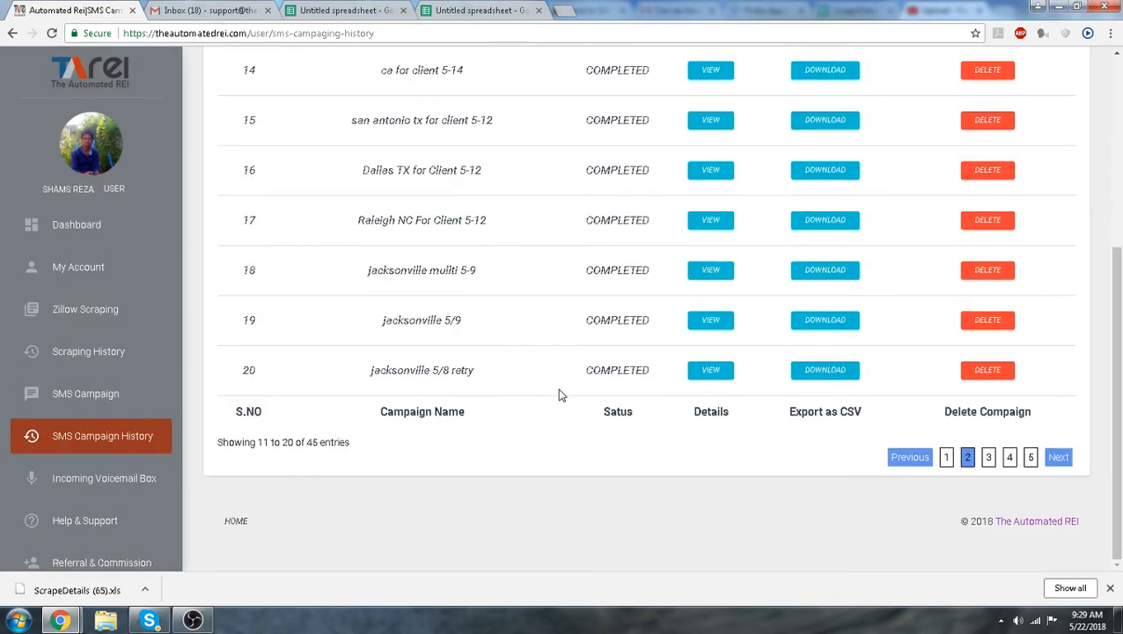
pyautogui.scroll(3, 599, 450)
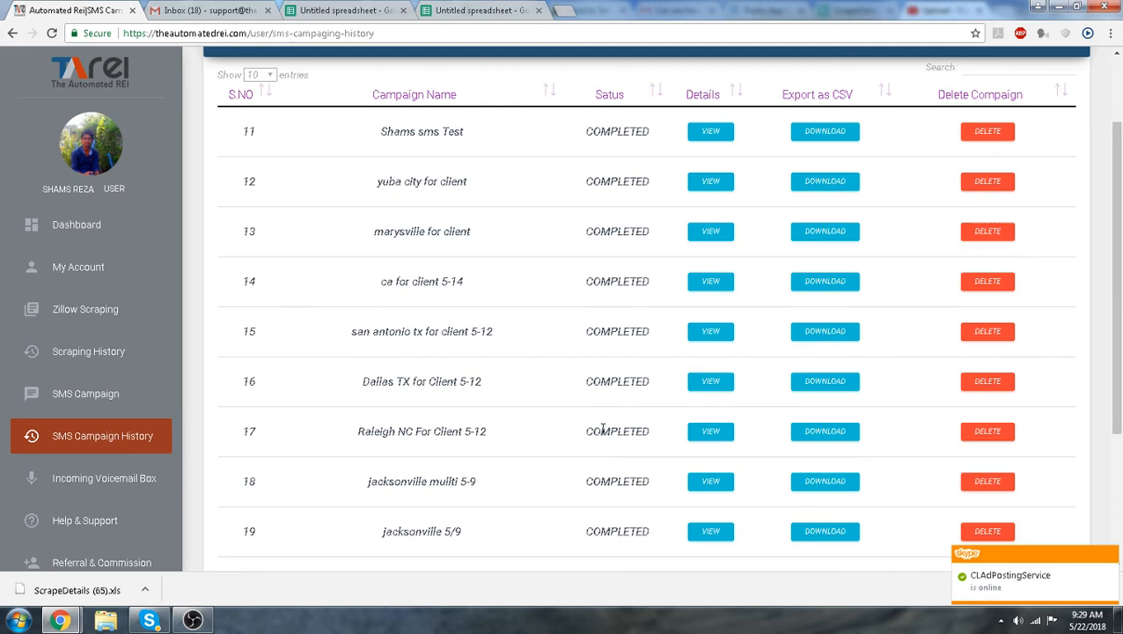
pyautogui.click(713, 382)
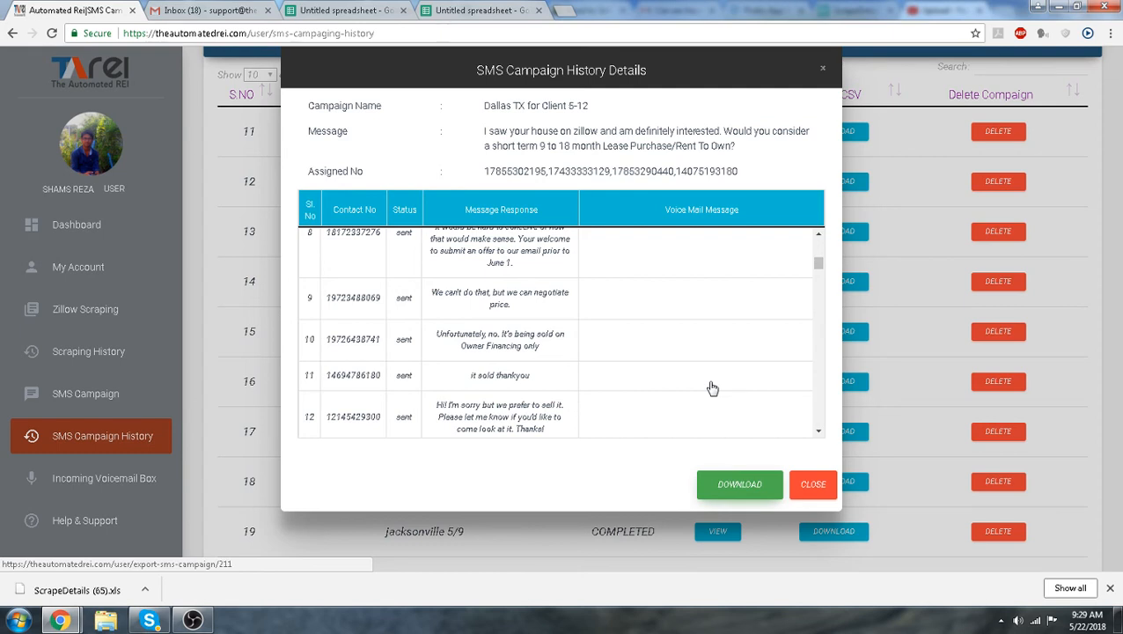
pyautogui.click(737, 490)
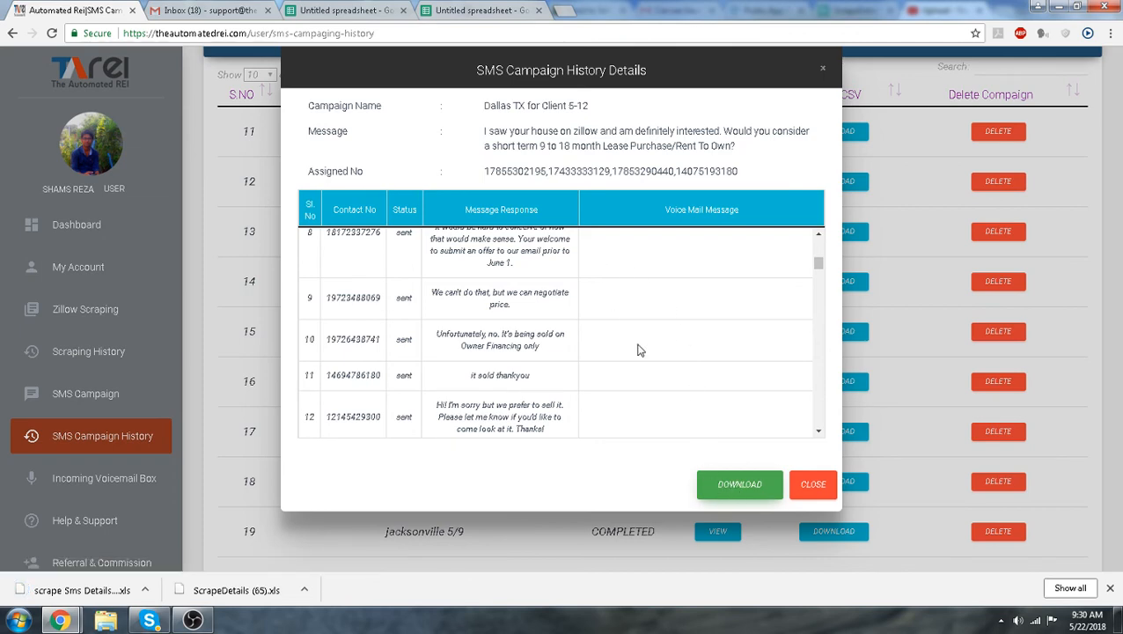
# In a blank Google spreadsheet, upload and open the downloaded file ScrapeDetails (65).xls from the computer
pyautogui.click(374, 12)
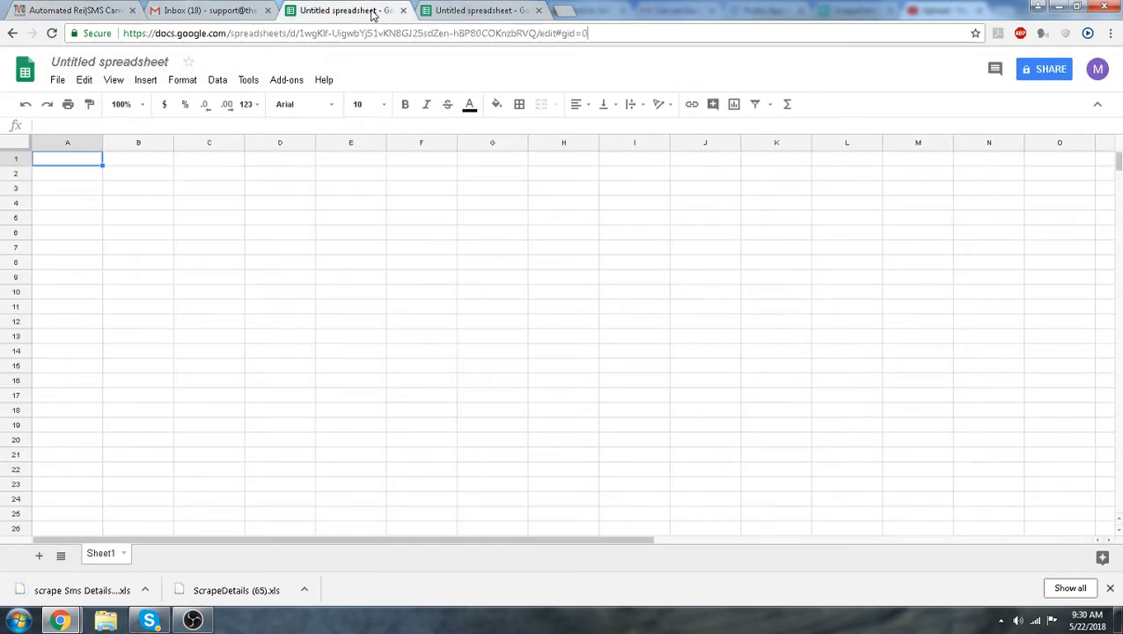
pyautogui.click(57, 81)
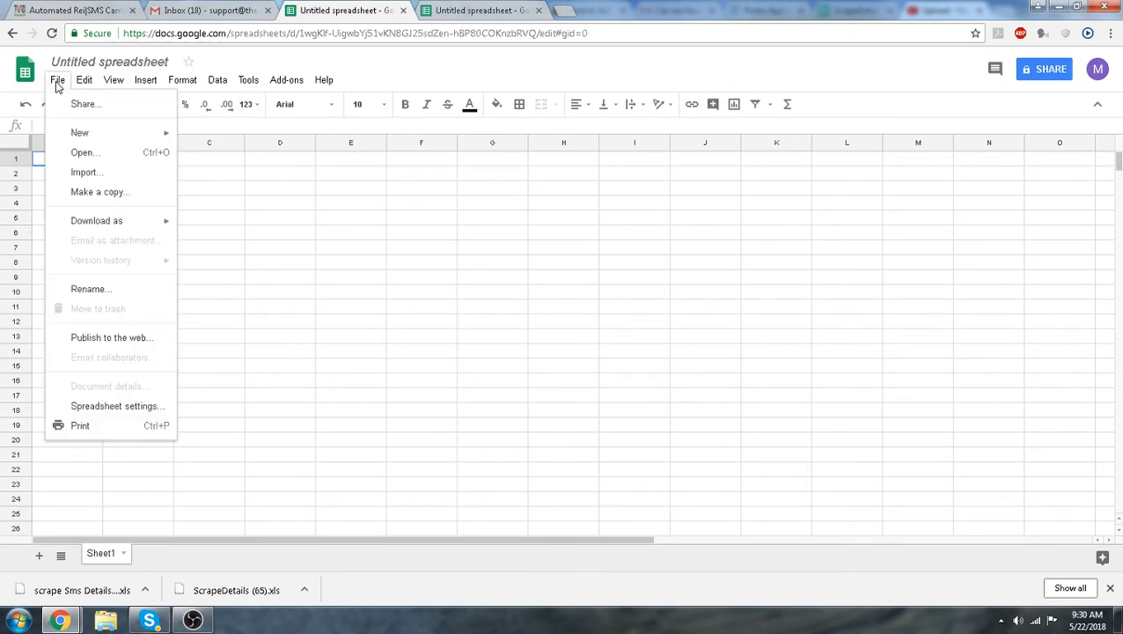
pyautogui.click(81, 153)
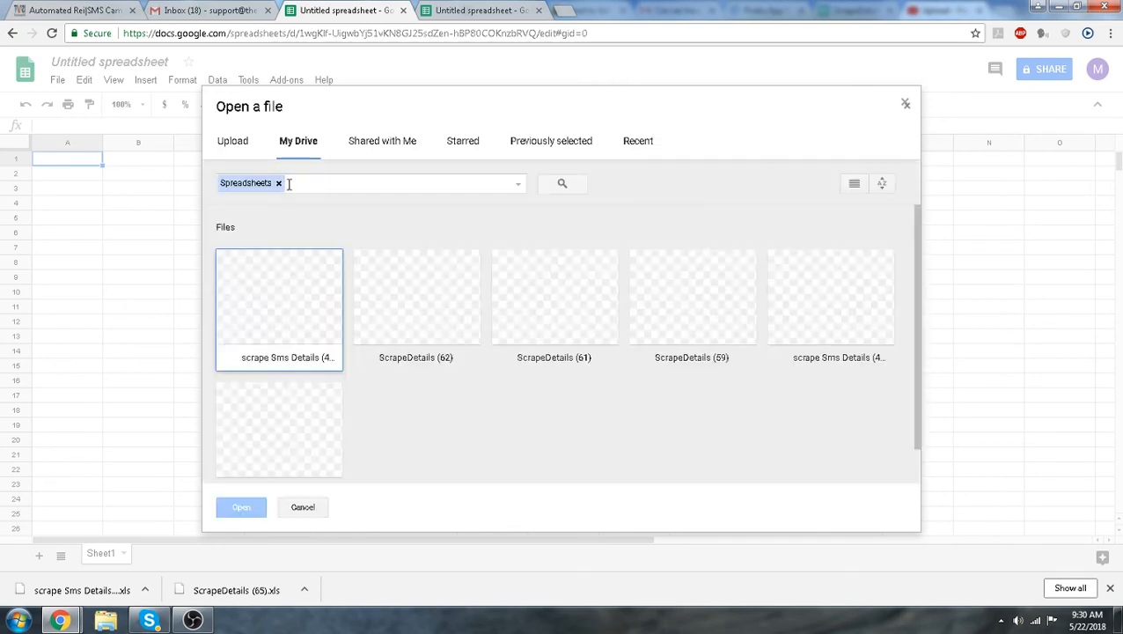
pyautogui.click(236, 143)
pyautogui.click(595, 345)
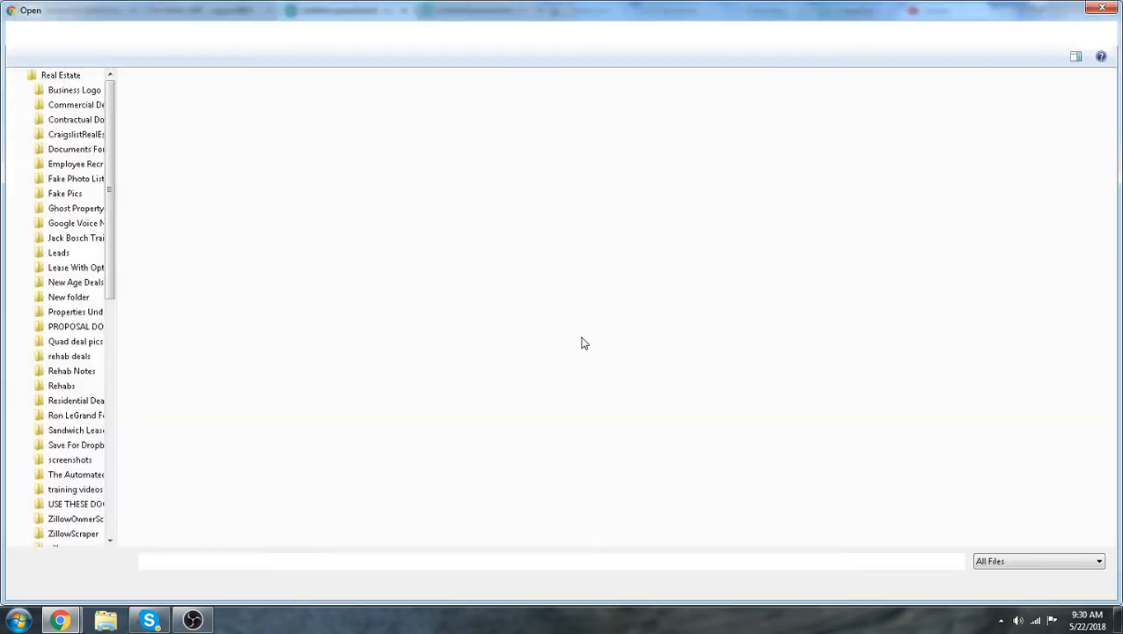
pyautogui.click(247, 149)
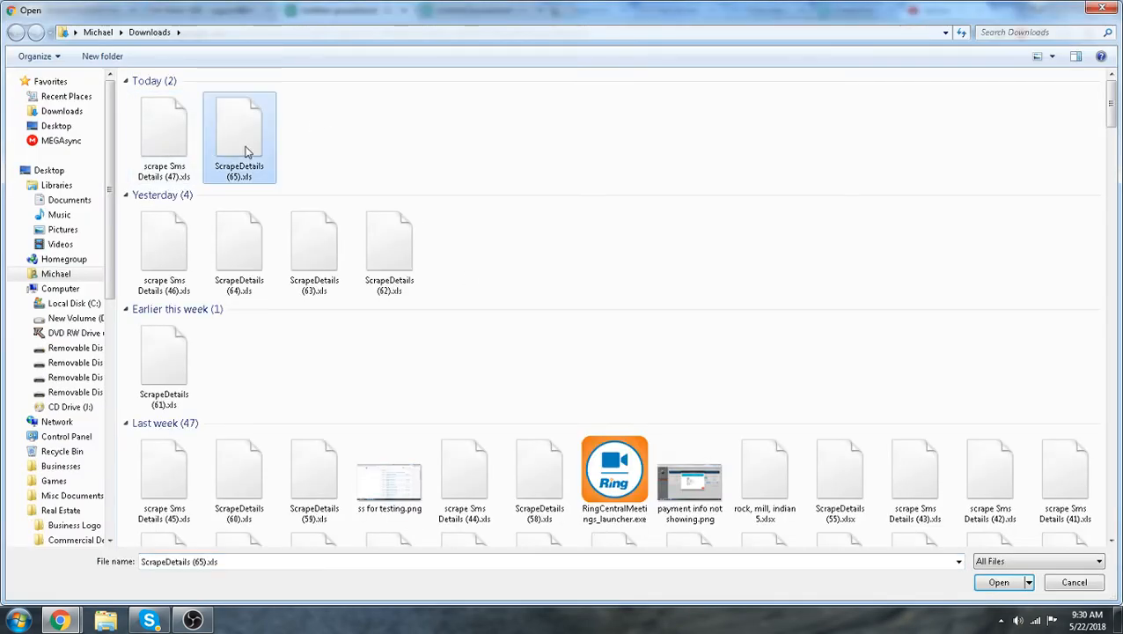
pyautogui.click(1003, 584)
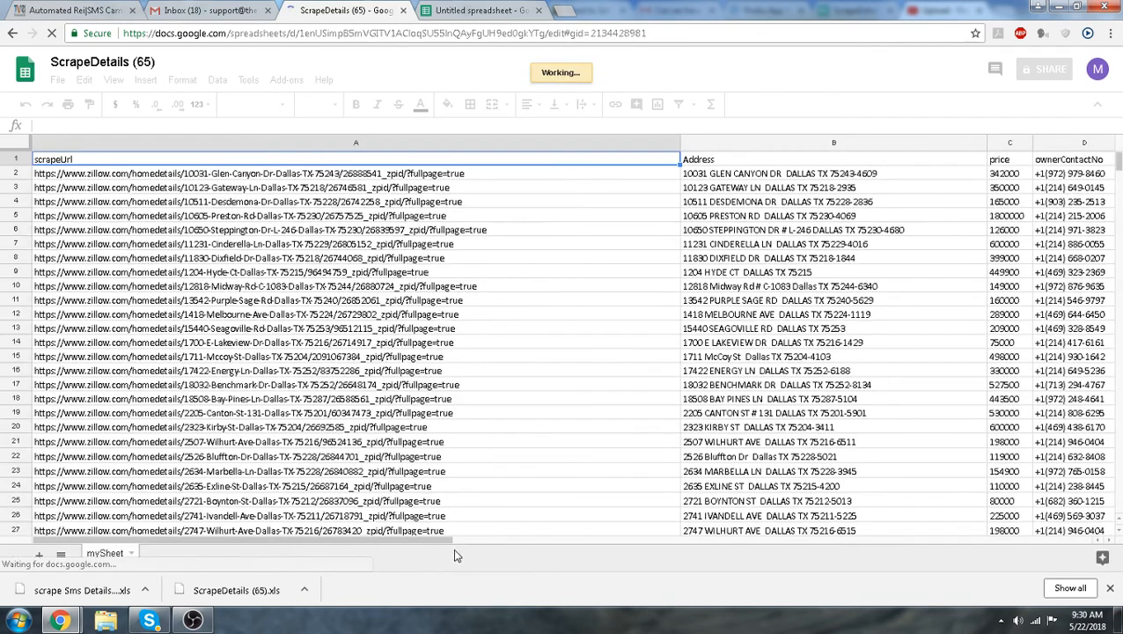
pyautogui.moveTo(457, 541)
pyautogui.mouseDown()
pyautogui.moveTo(826, 535)
pyautogui.moveTo(471, 537)
pyautogui.mouseUp()
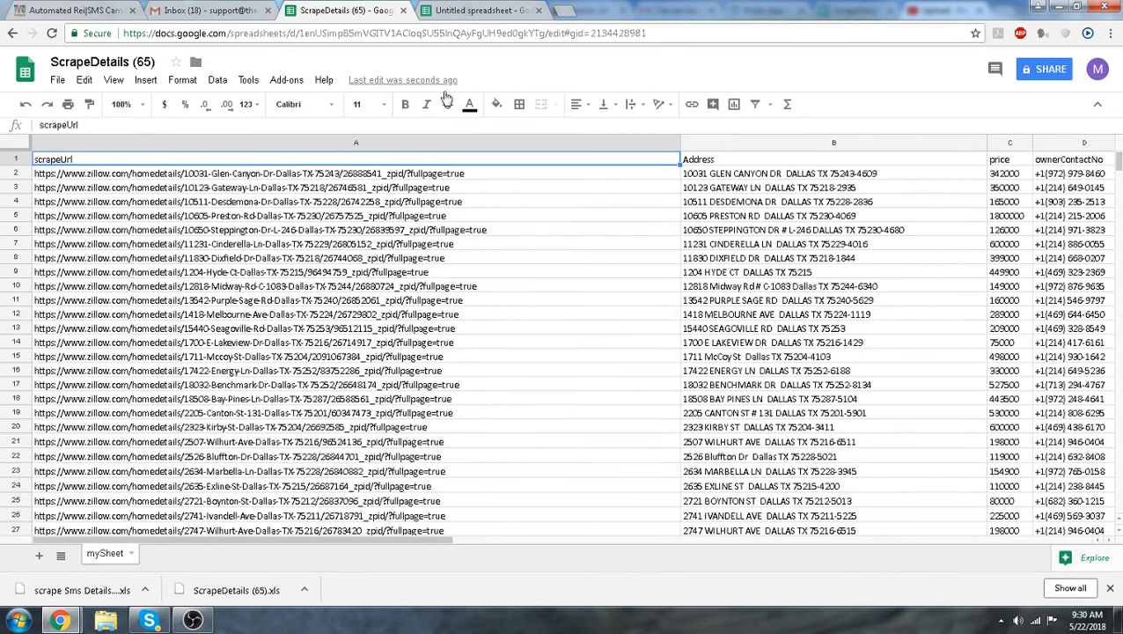
# In the other blank spreadsheet, upload and open the downloaded file scrape Sms Details (47).xls
pyautogui.click(469, 12)
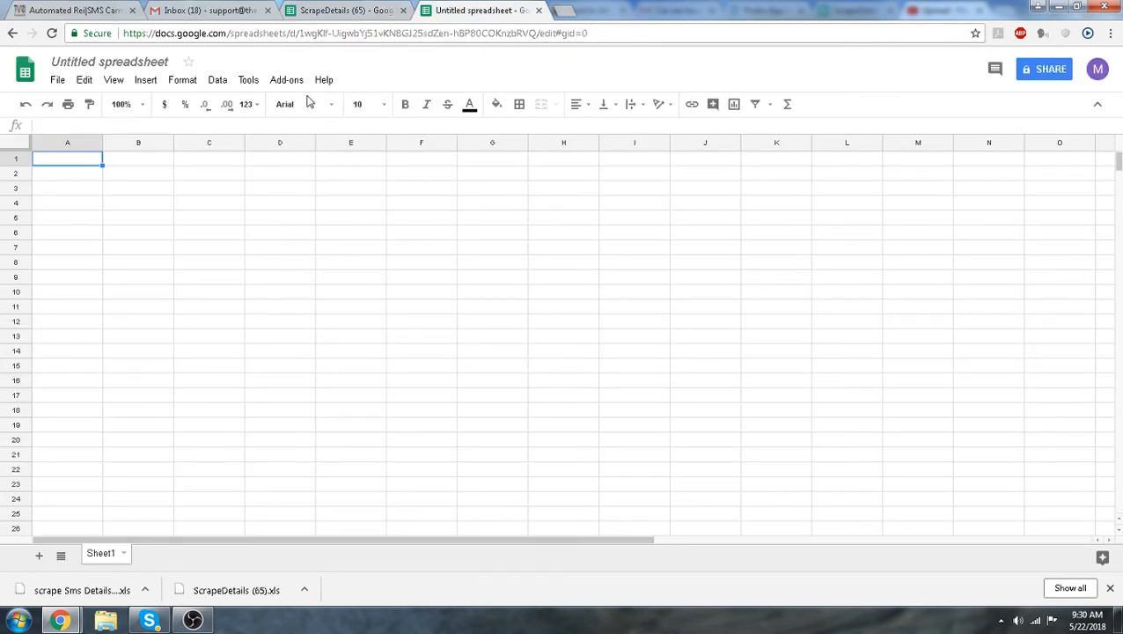
pyautogui.click(57, 80)
pyautogui.click(81, 151)
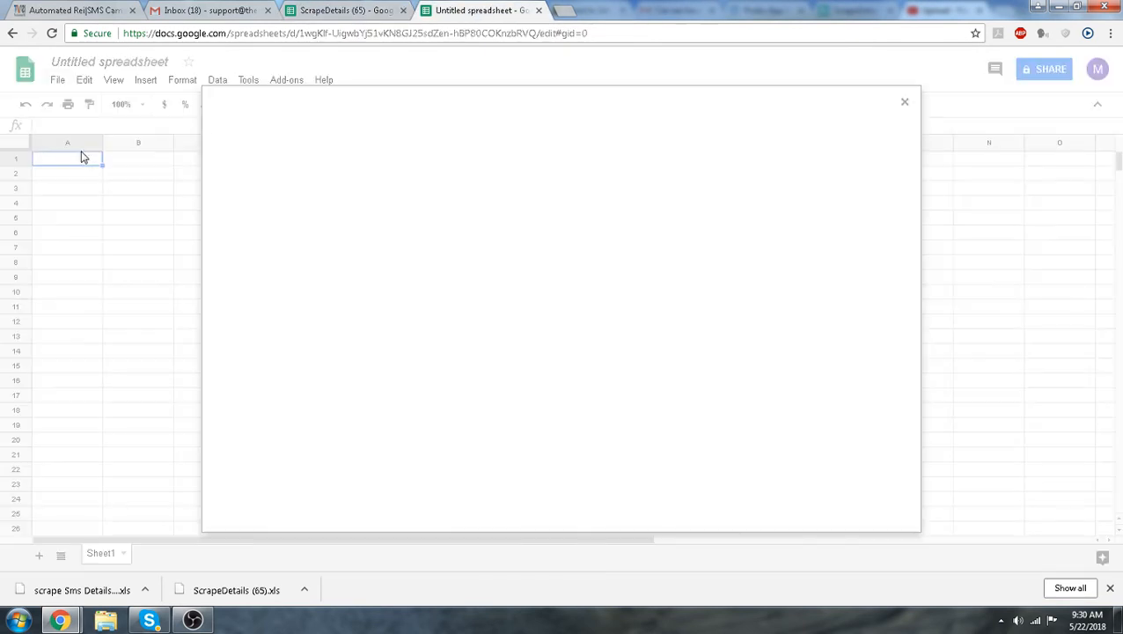
pyautogui.click(640, 141)
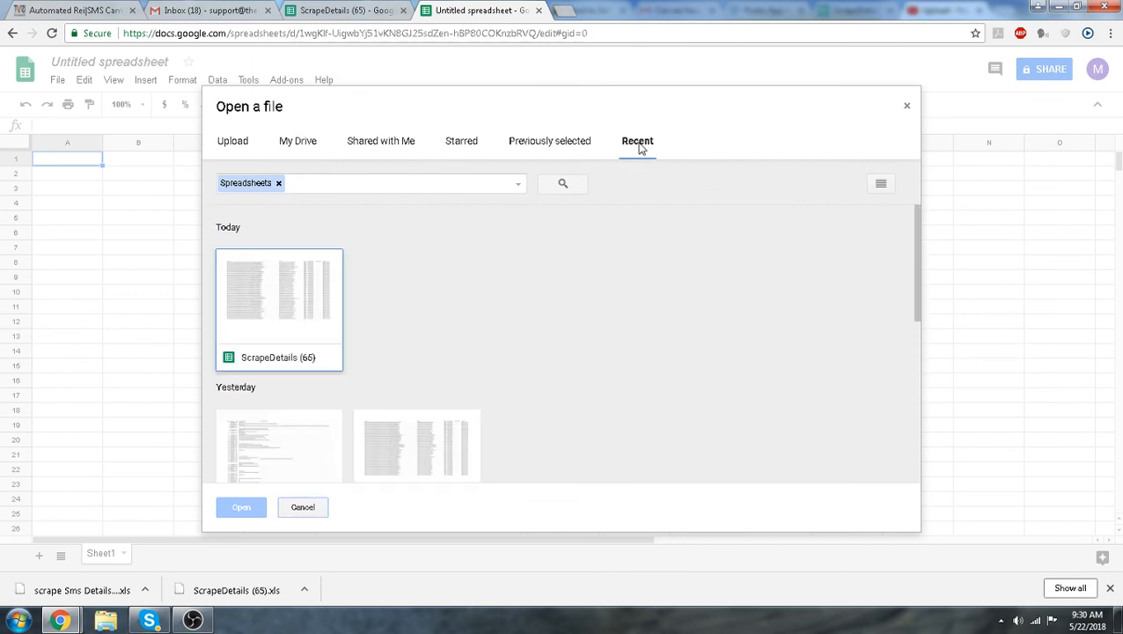
pyautogui.click(250, 142)
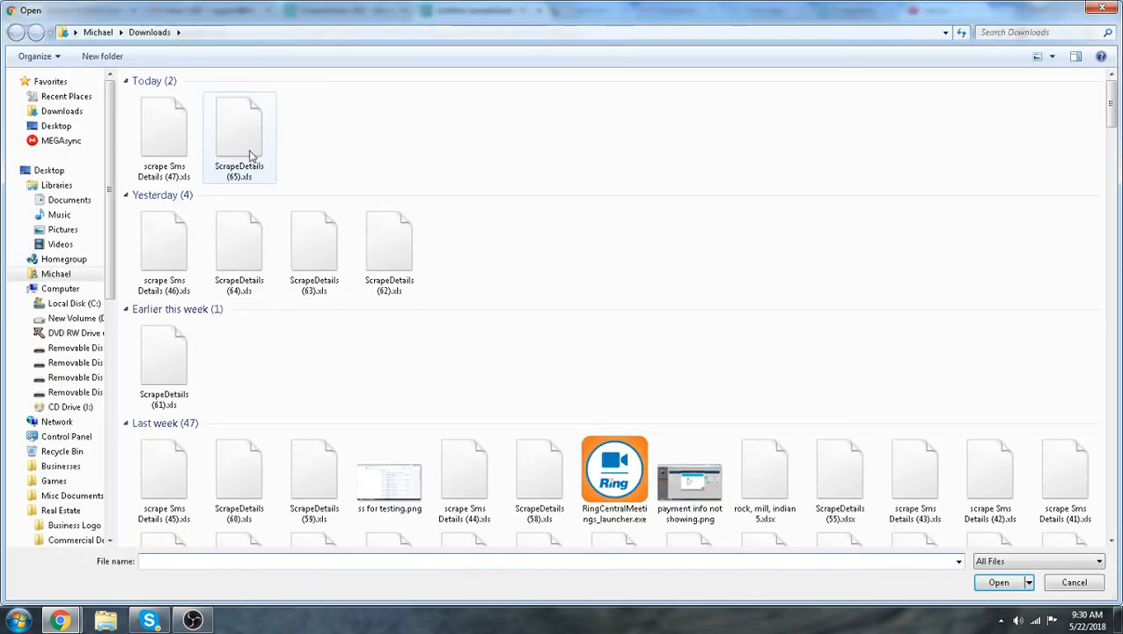
pyautogui.click(166, 148)
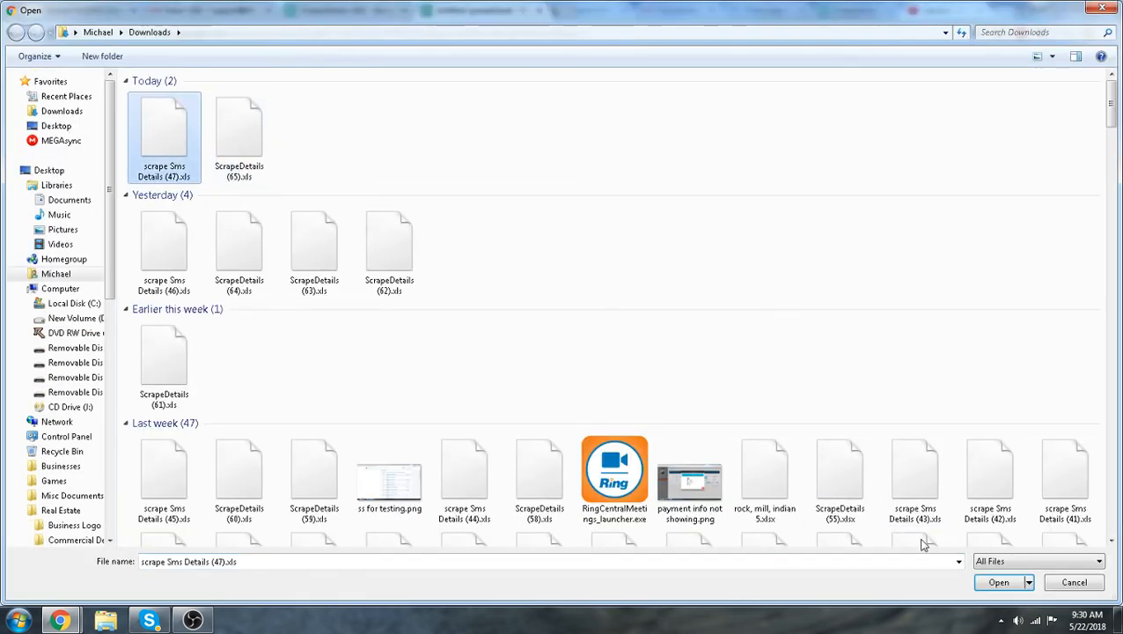
pyautogui.click(1003, 585)
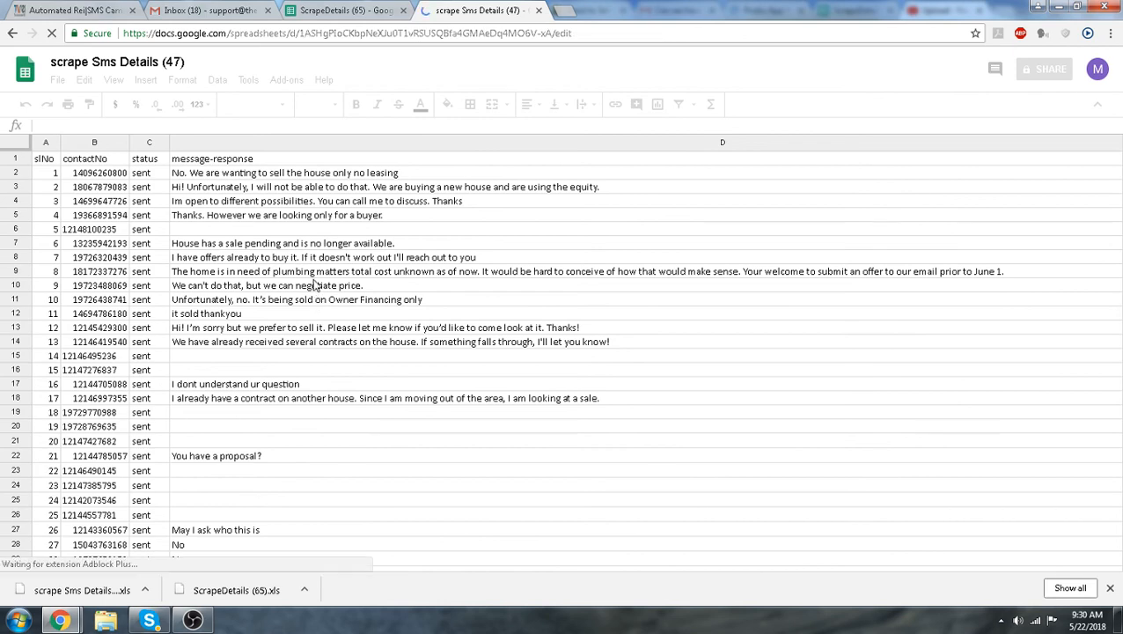
# Scroll through the scrape Sms Details sheet and examine the owners' message responses
pyautogui.scroll(-4, 310, 287)
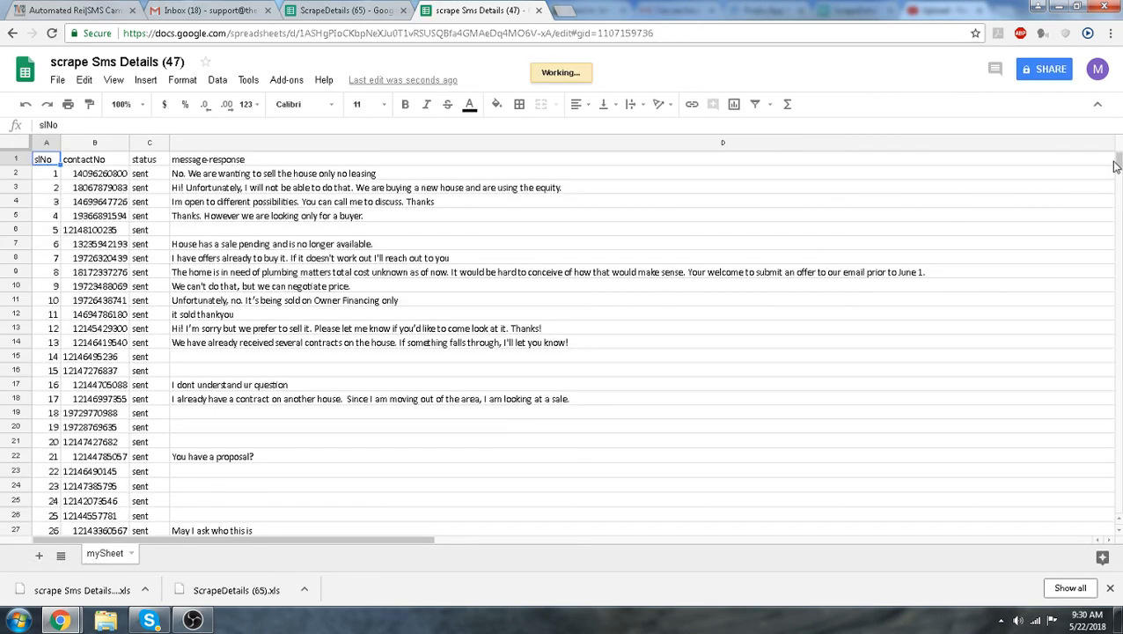
pyautogui.moveTo(1119, 167)
pyautogui.mouseDown()
pyautogui.moveTo(1120, 181)
pyautogui.moveTo(1118, 157)
pyautogui.mouseUp()
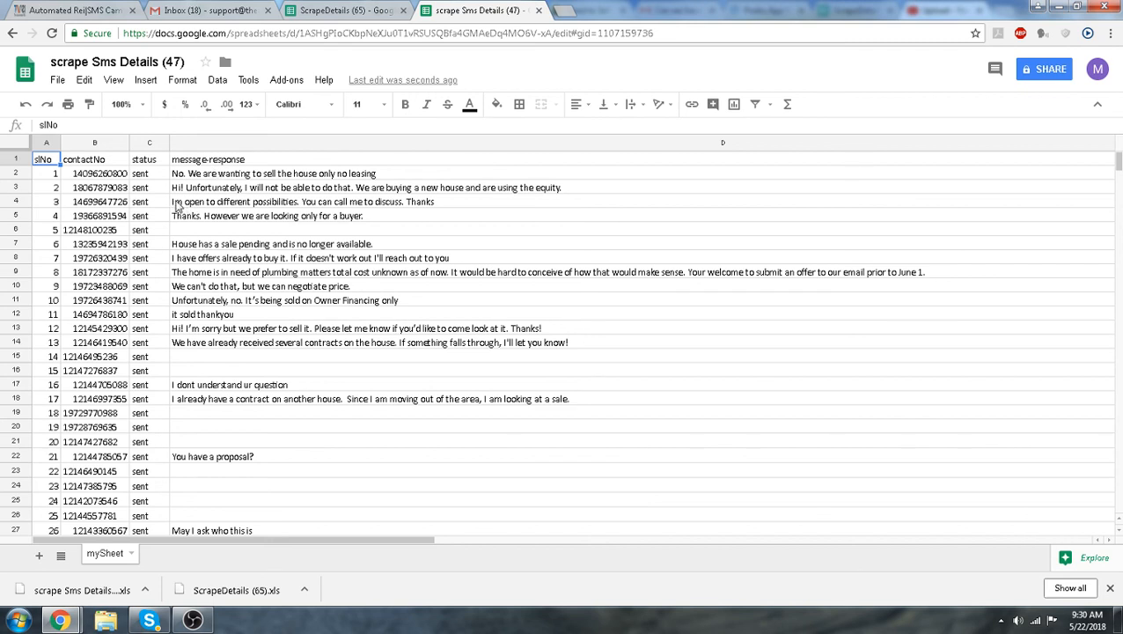
pyautogui.click(177, 206)
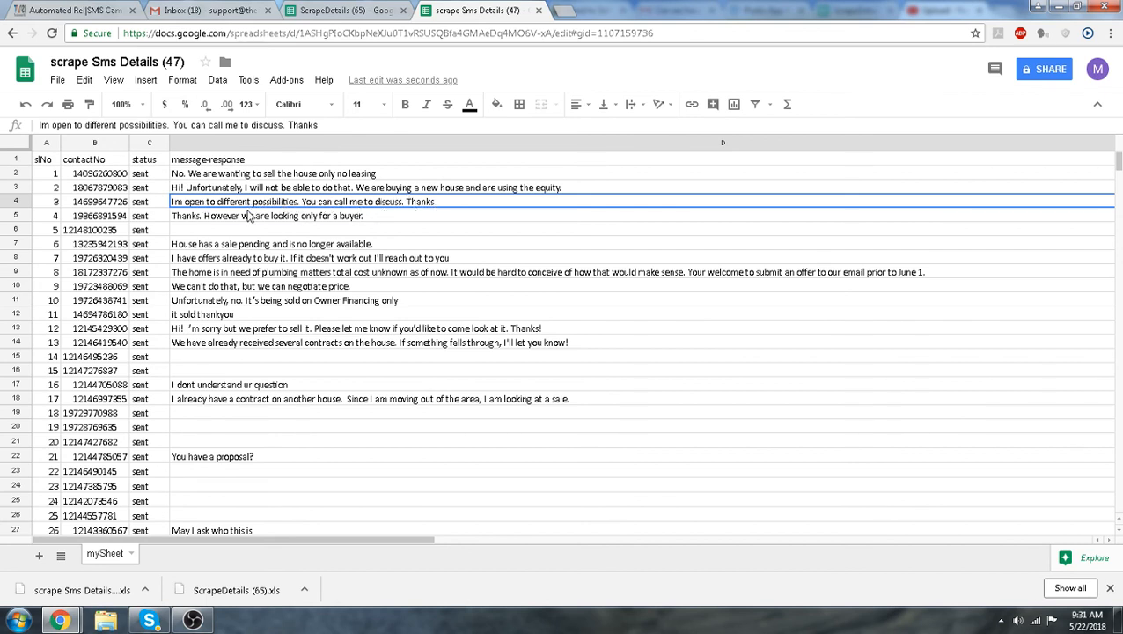
pyautogui.scroll(-2, 222, 345)
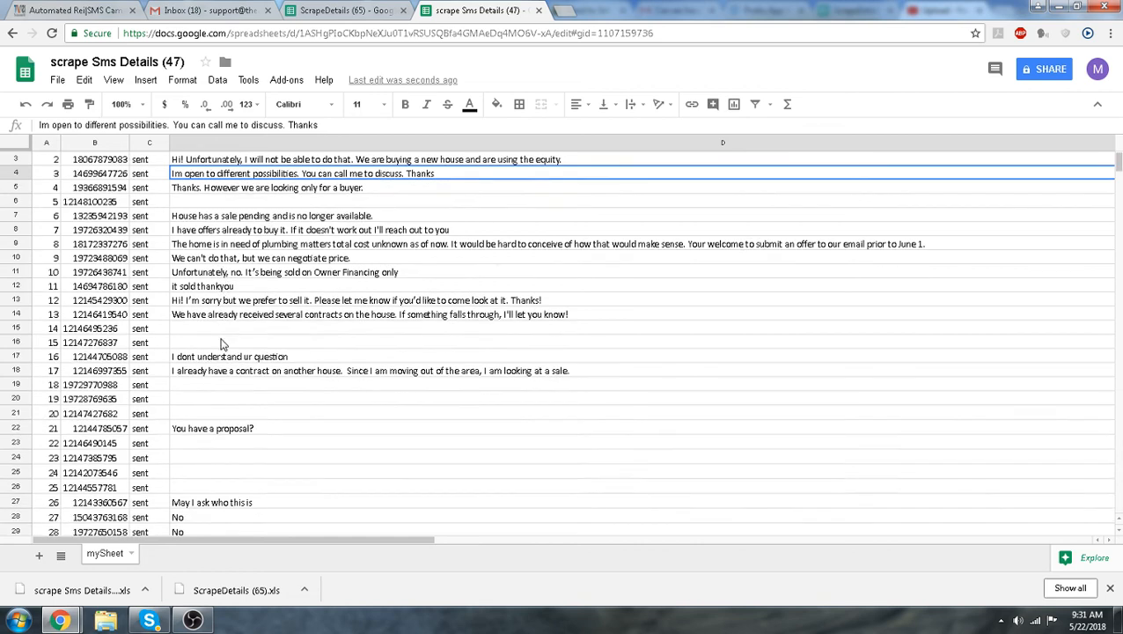
pyautogui.click(187, 388)
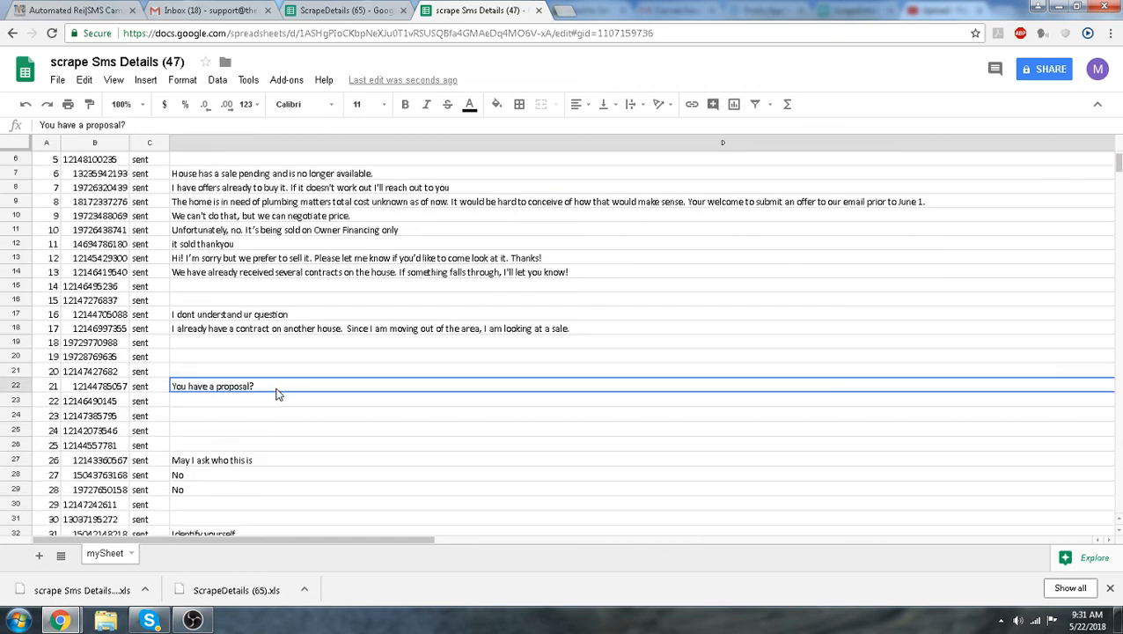
pyautogui.scroll(-3, 277, 394)
pyautogui.scroll(-2, 254, 383)
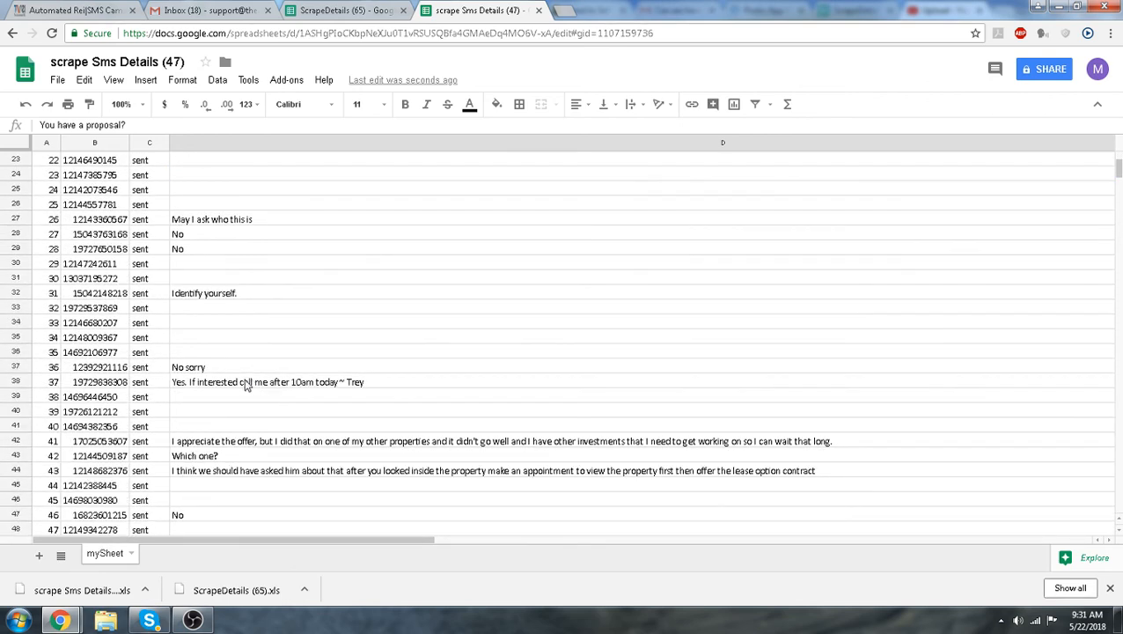
pyautogui.click(185, 383)
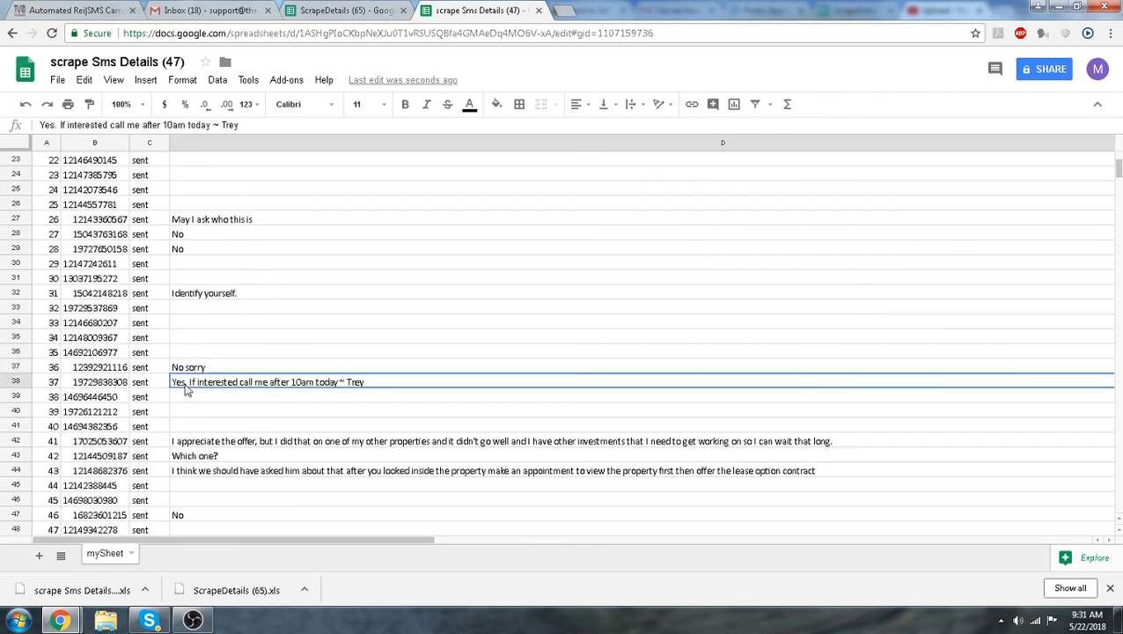
# Review the remaining owner replies in the message-response column, then return to the top of the sheet
pyautogui.scroll(-6, 216, 393)
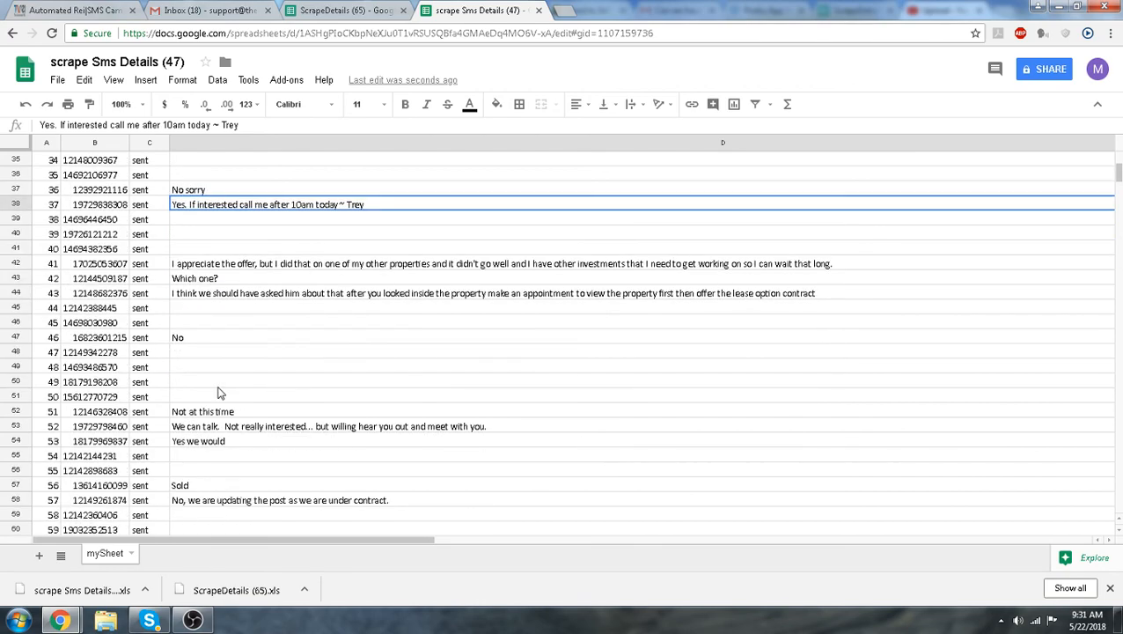
pyautogui.scroll(-10, 220, 392)
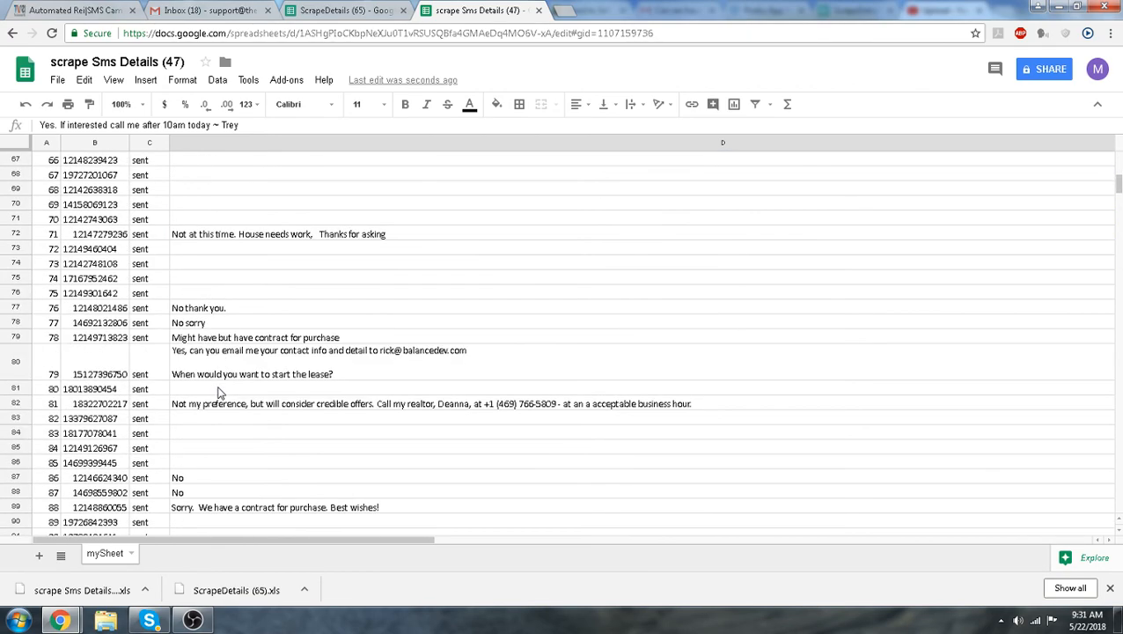
pyautogui.scroll(13, 220, 393)
pyautogui.scroll(10, 220, 393)
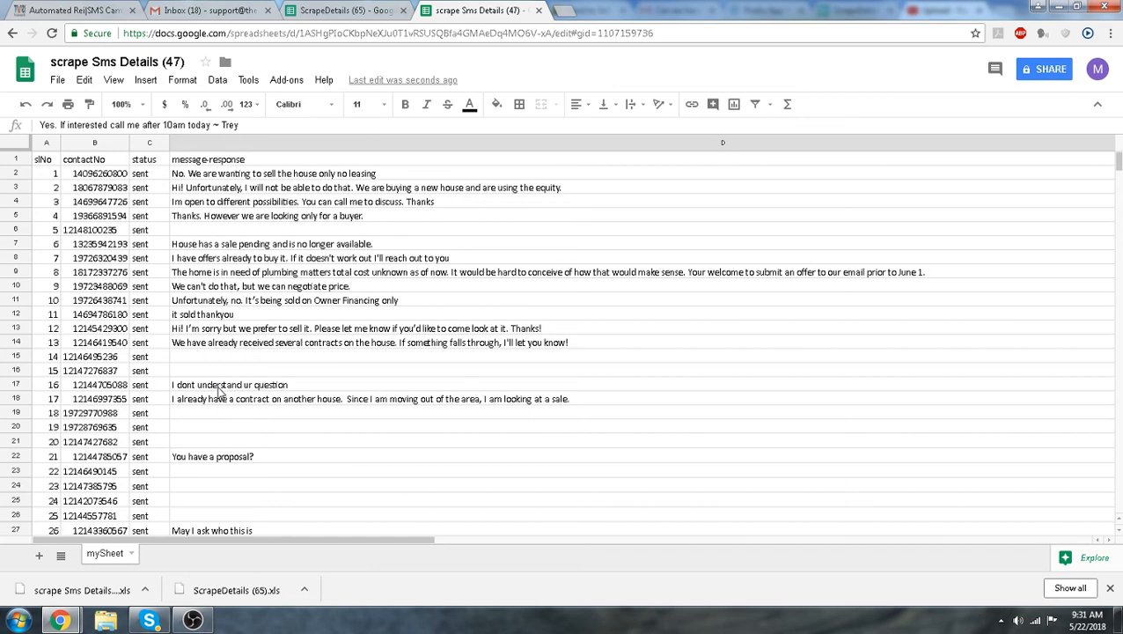
# Switch back to the Automated REI tab and close the SMS Campaign History Details dialog
pyautogui.click(88, 9)
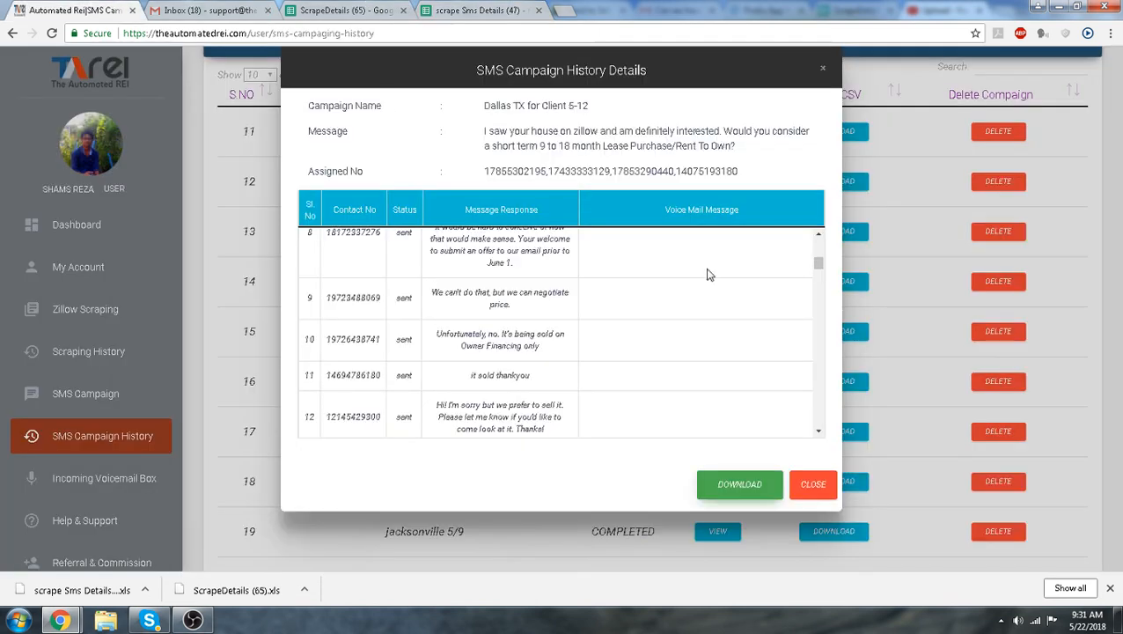
pyautogui.click(816, 487)
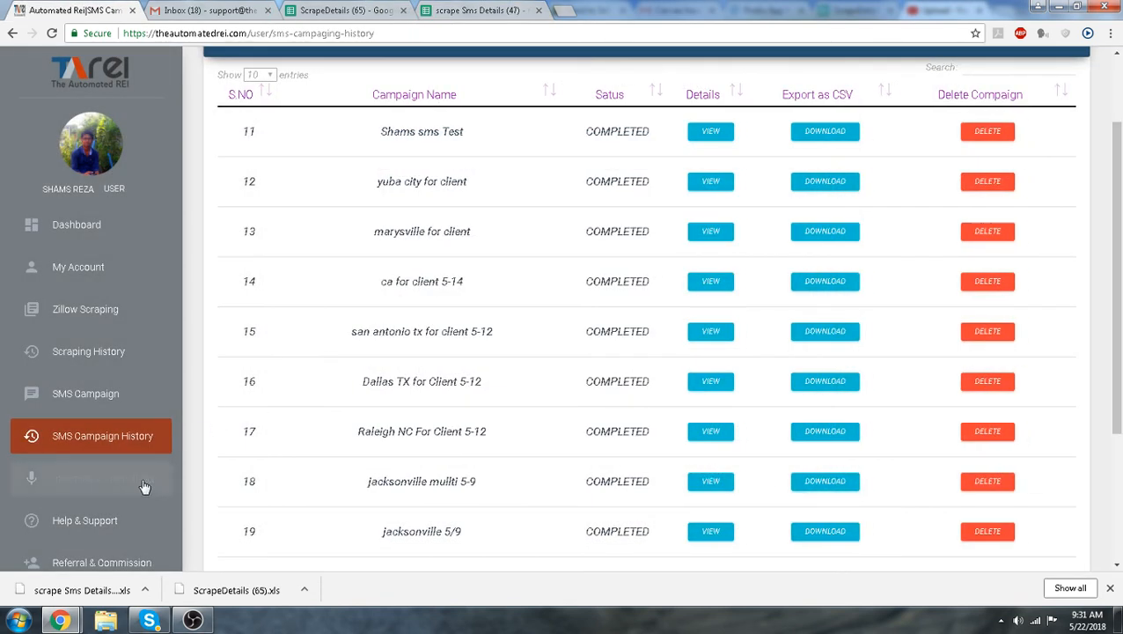
pyautogui.scroll(-2, 192, 450)
pyautogui.scroll(4, 191, 449)
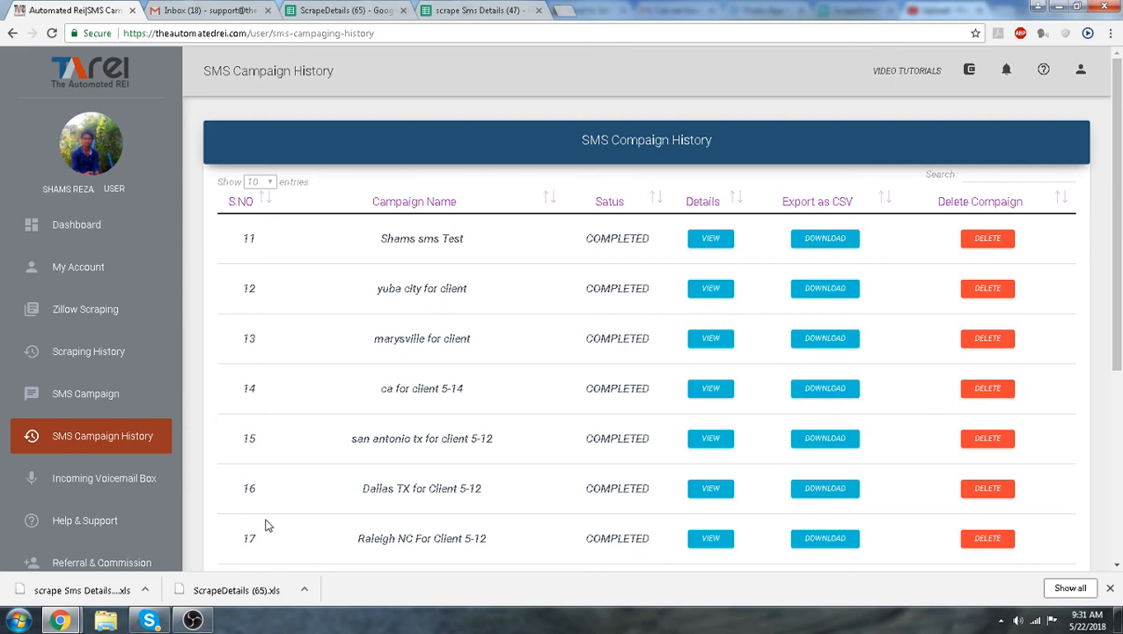
pyautogui.click(203, 621)
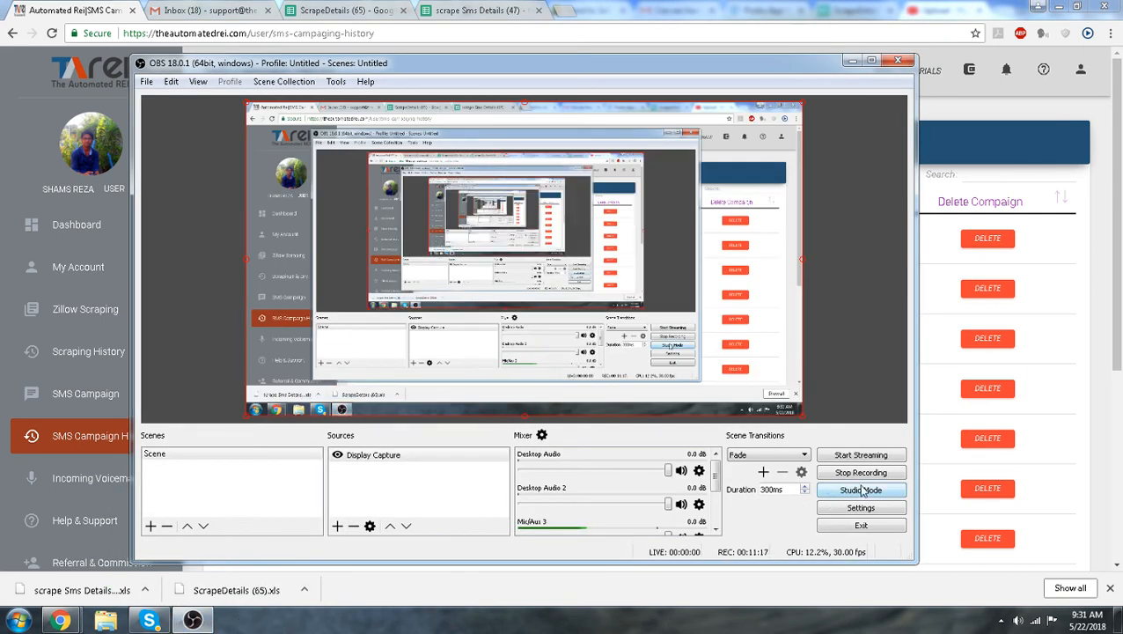